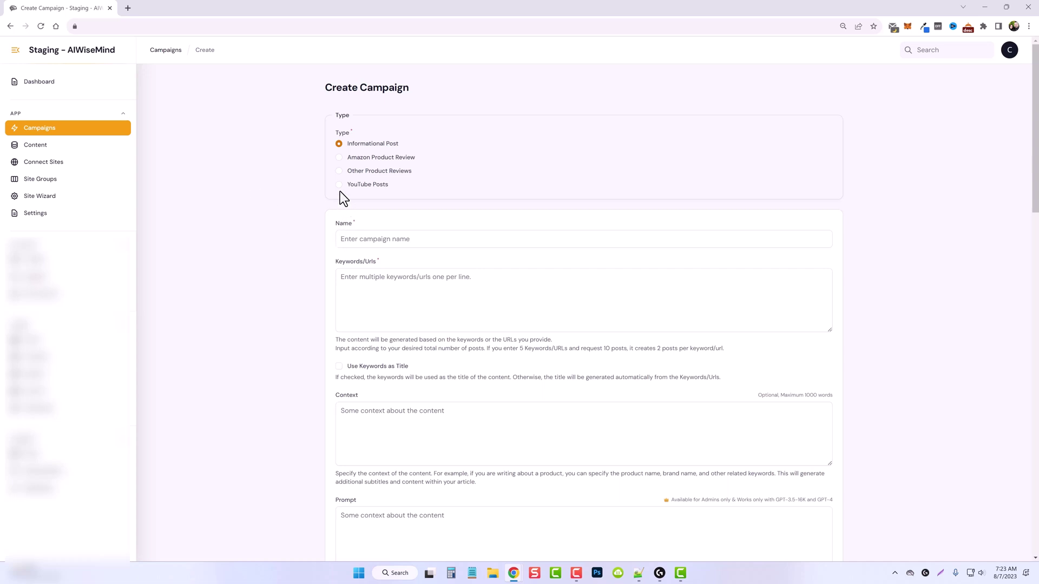
Choose YouTube Posts as the campaign type and switch to the Home Reviews YouTube tab
click(339, 184)
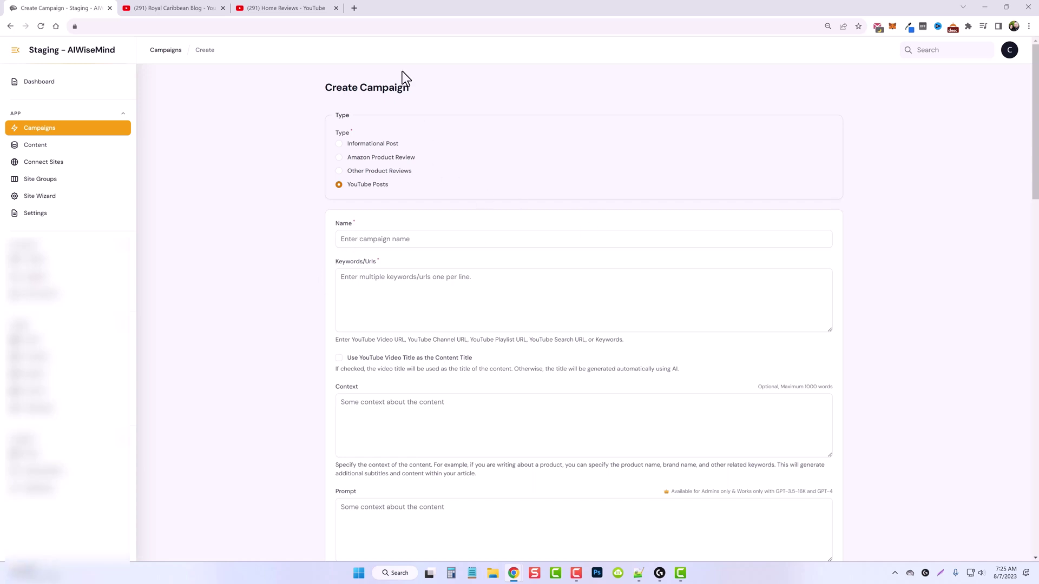
click(292, 7)
Copy the Home Reviews channel's web address from the address bar
scroll(267, 255, down, 2)
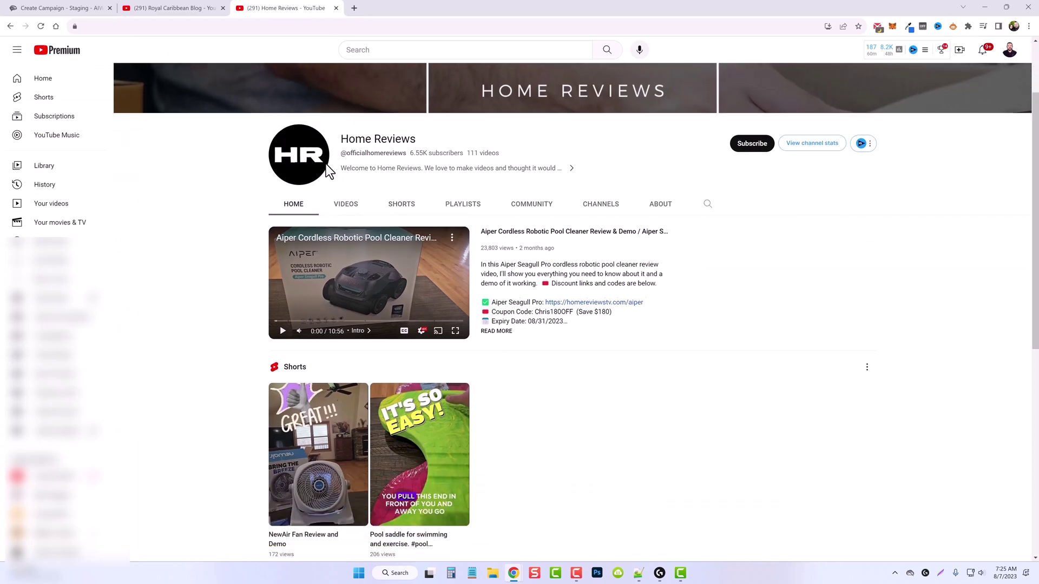
scroll(377, 341, down, 1)
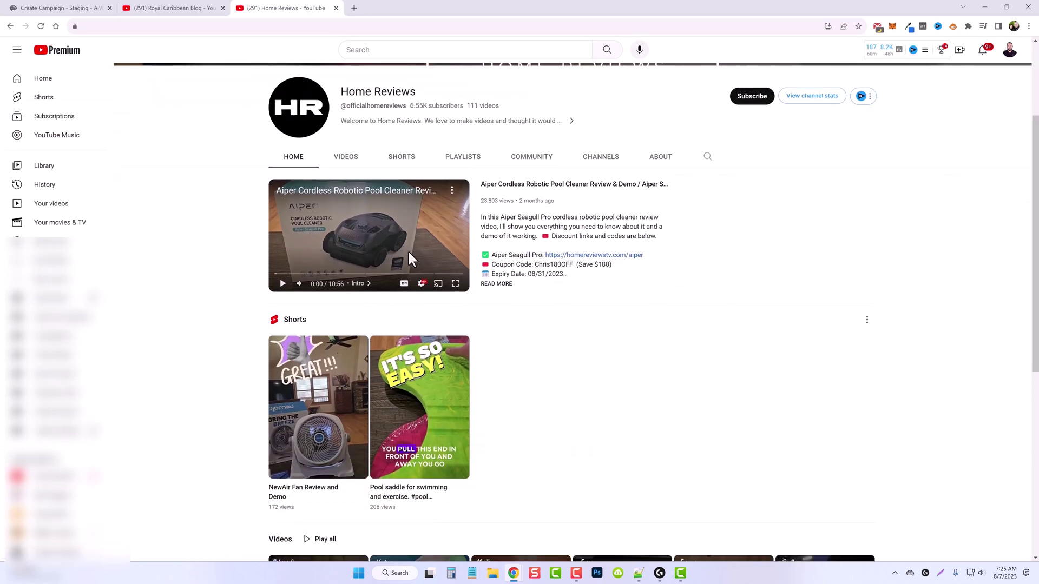
scroll(360, 308, up, 3)
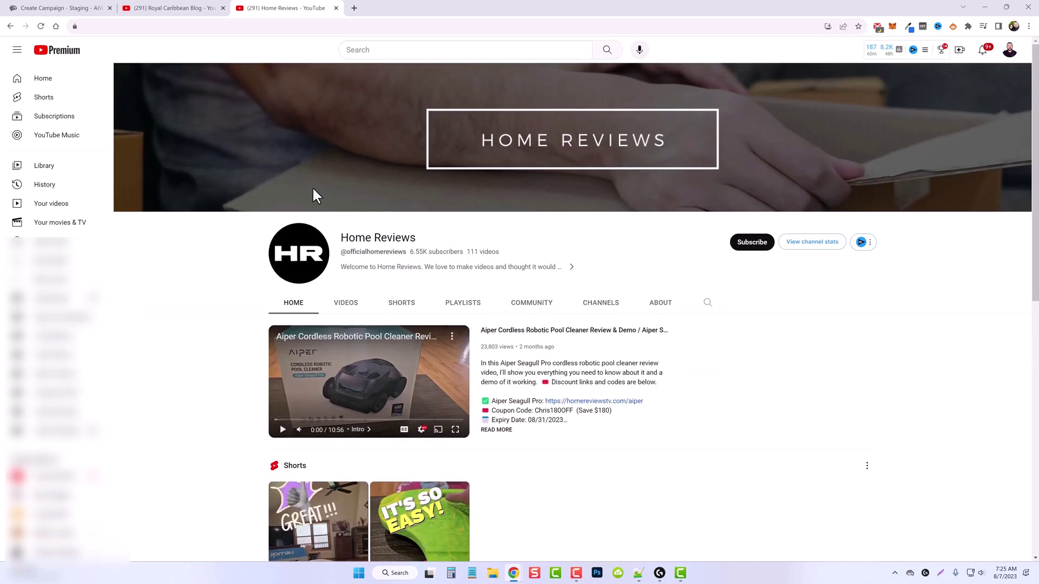
click(183, 30)
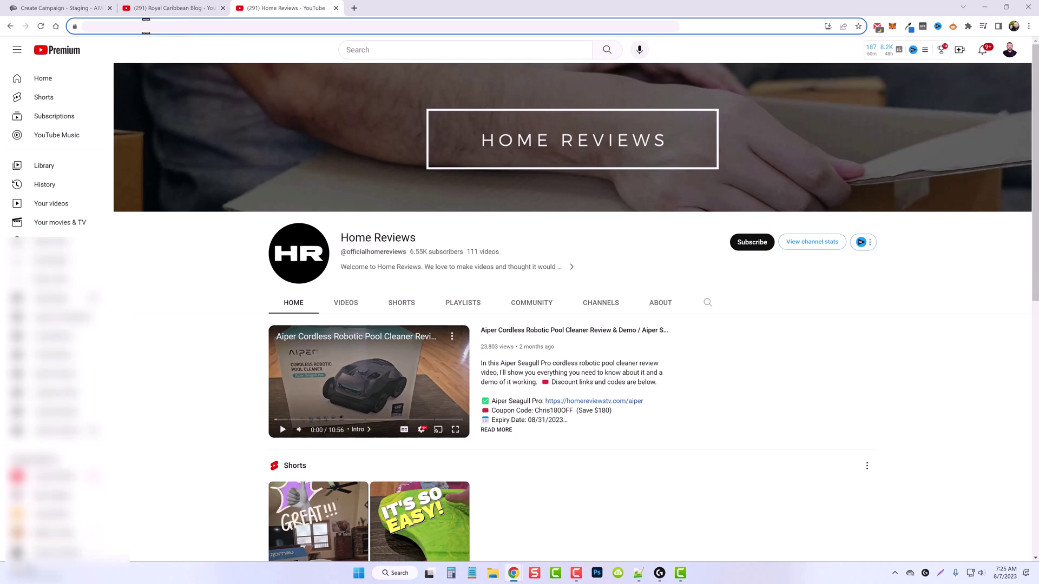
right_click(160, 31)
click(184, 95)
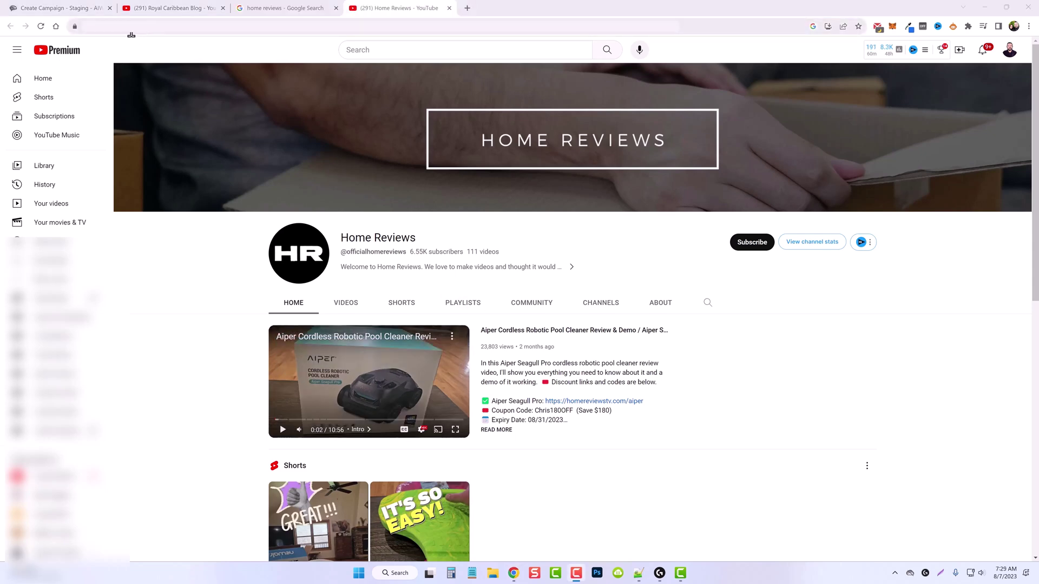
click(232, 26)
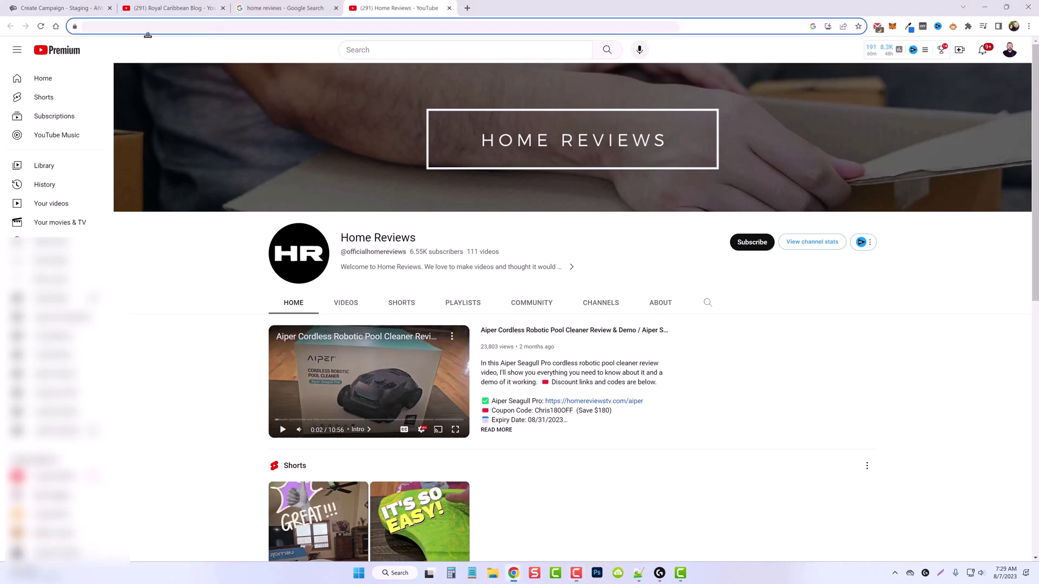
right_click(135, 31)
click(171, 89)
Paste the channel address into the campaign's Keywords/Urls field, then return to the channel
click(115, 4)
right_click(405, 293)
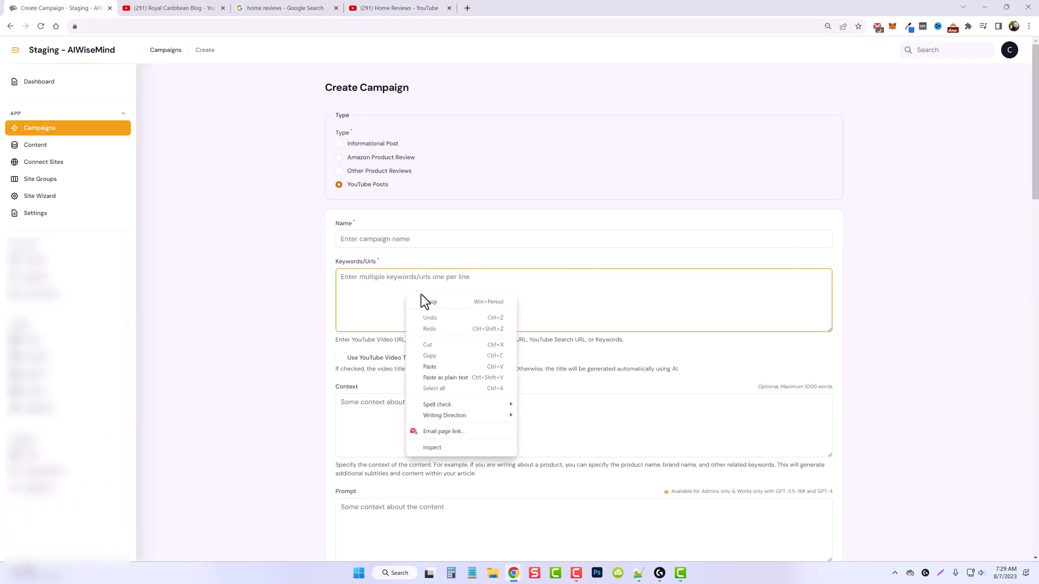
click(433, 367)
scroll(374, 227, down, 3)
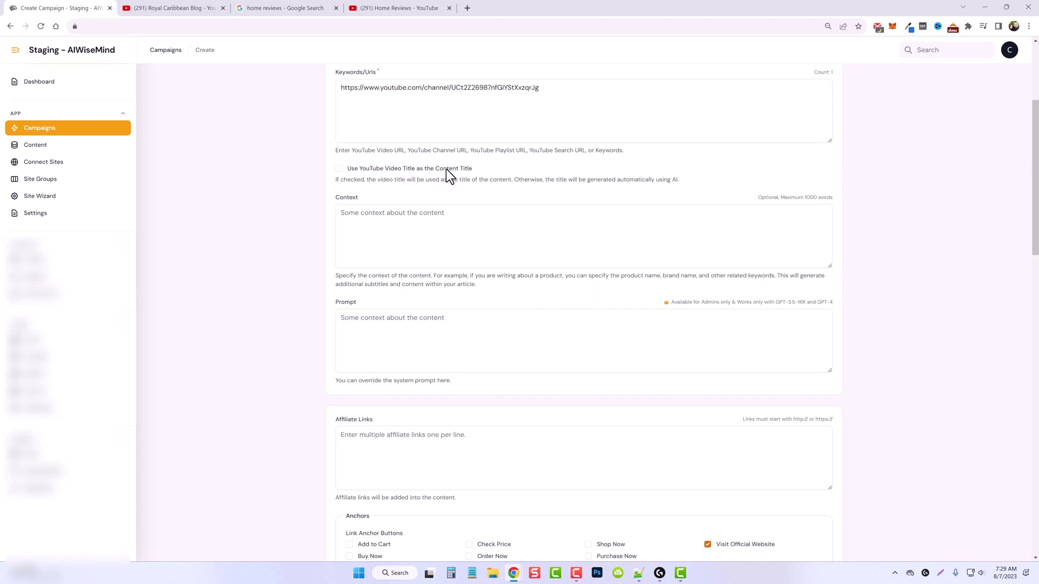
click(393, 8)
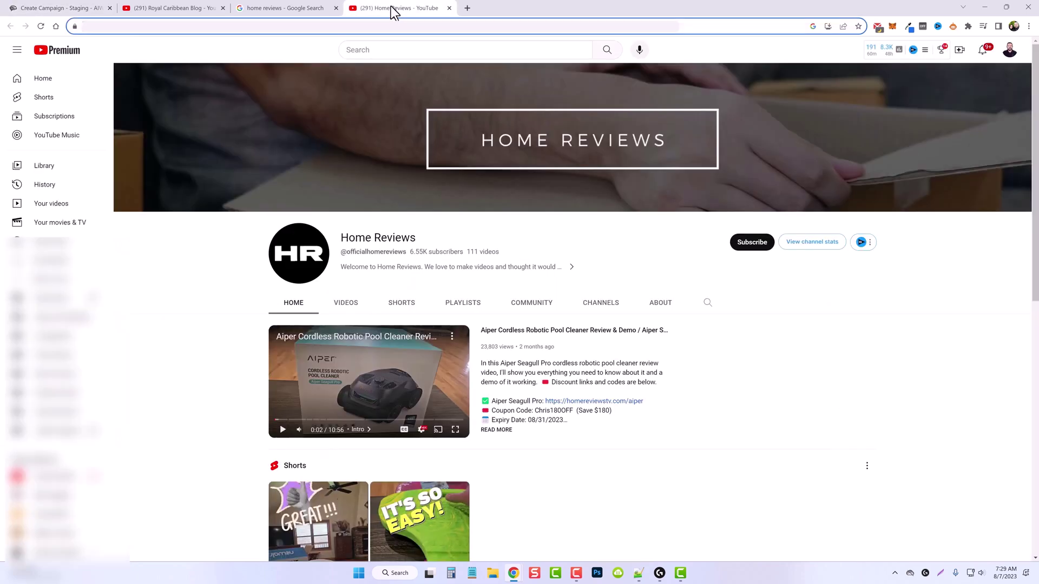
Browse the Home Reviews VIDEOS grid, then return to the Create Campaign form
scroll(320, 351, down, 3)
click(346, 165)
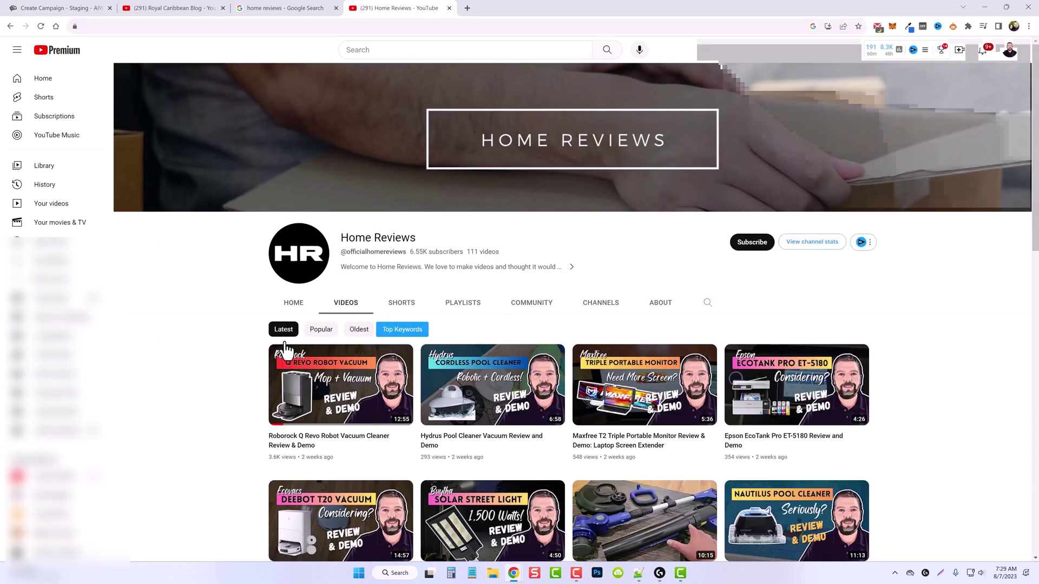
scroll(303, 309, down, 3)
mouse_move(278, 260)
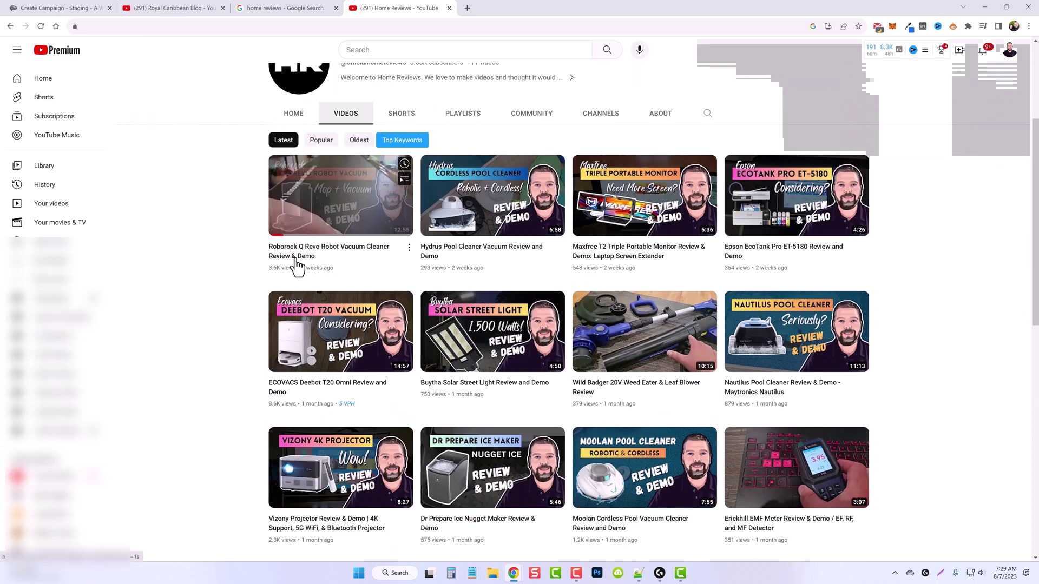
key(ctrl+1)
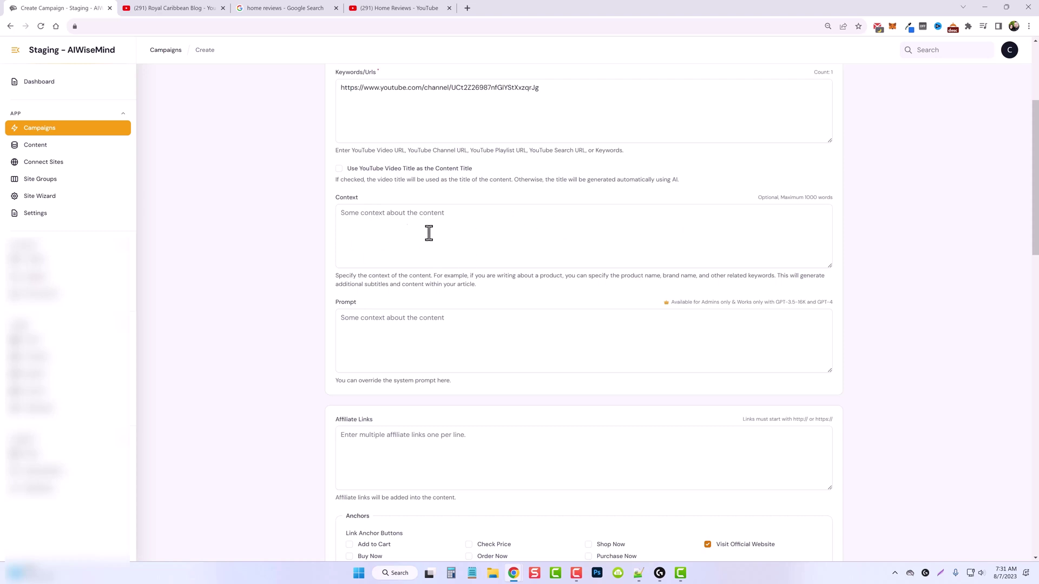
scroll(429, 367, down, 3)
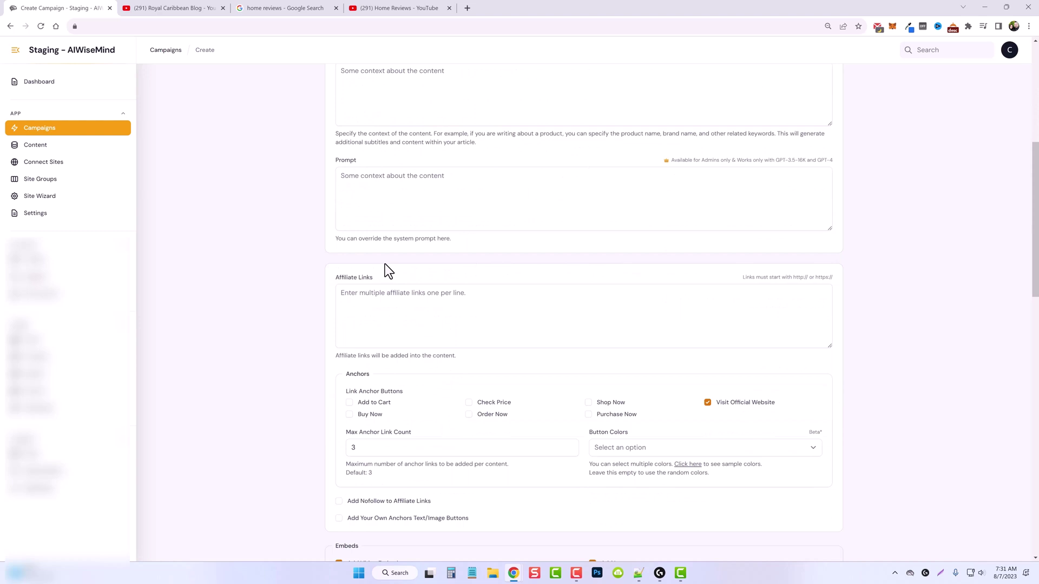
drag(342, 163, 335, 162)
drag(669, 161, 832, 161)
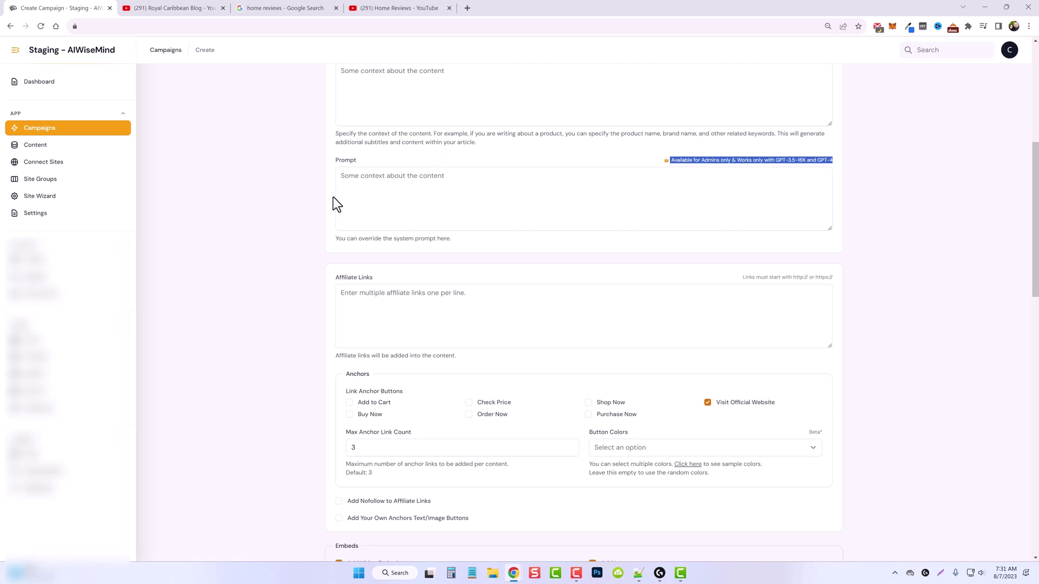
click(459, 194)
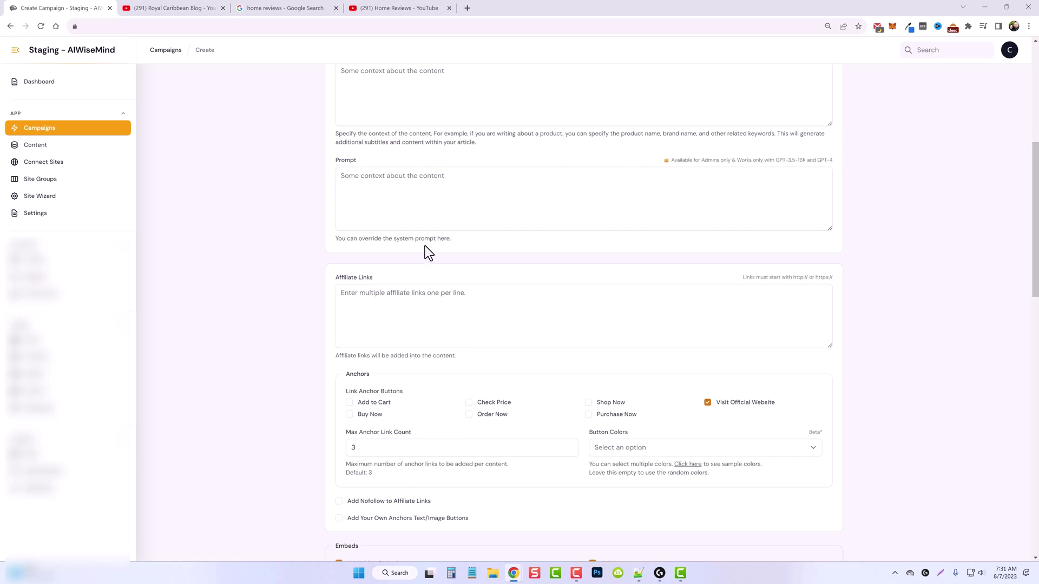
scroll(306, 274, down, 3)
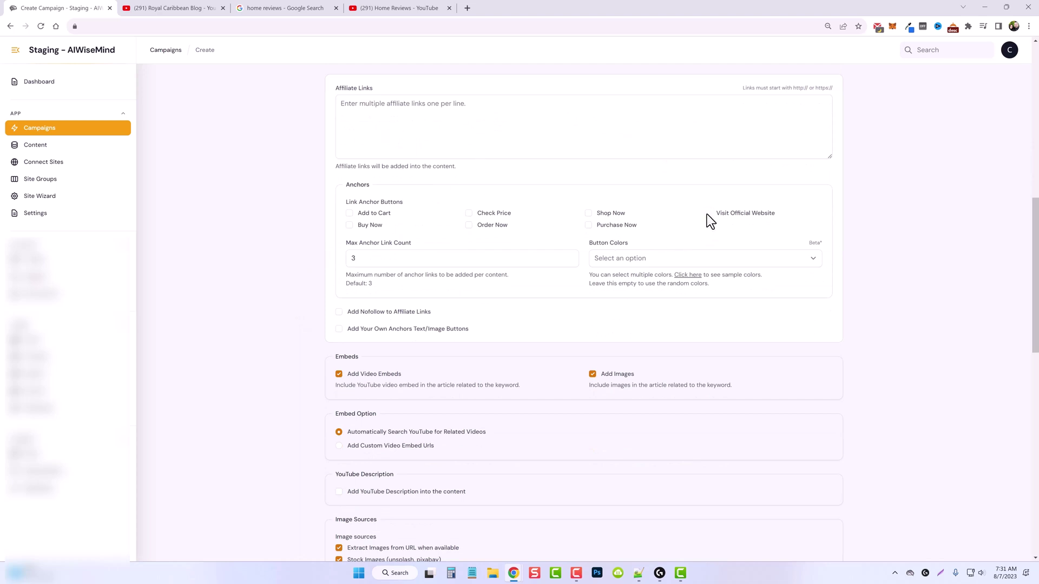
Keep Automatically Search YouTube for video embeds and untick Add Images
scroll(477, 243, down, 3)
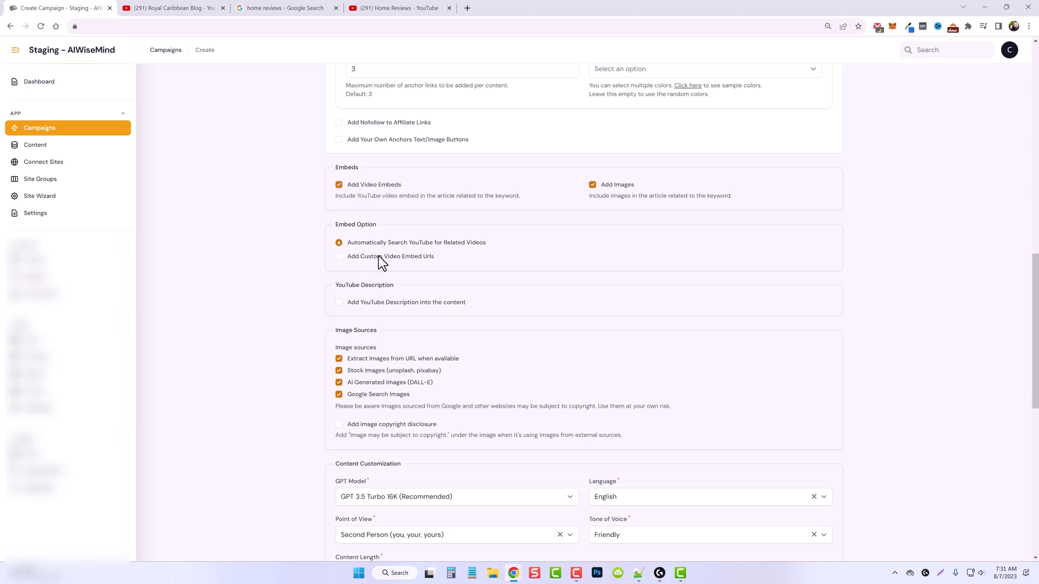
click(359, 261)
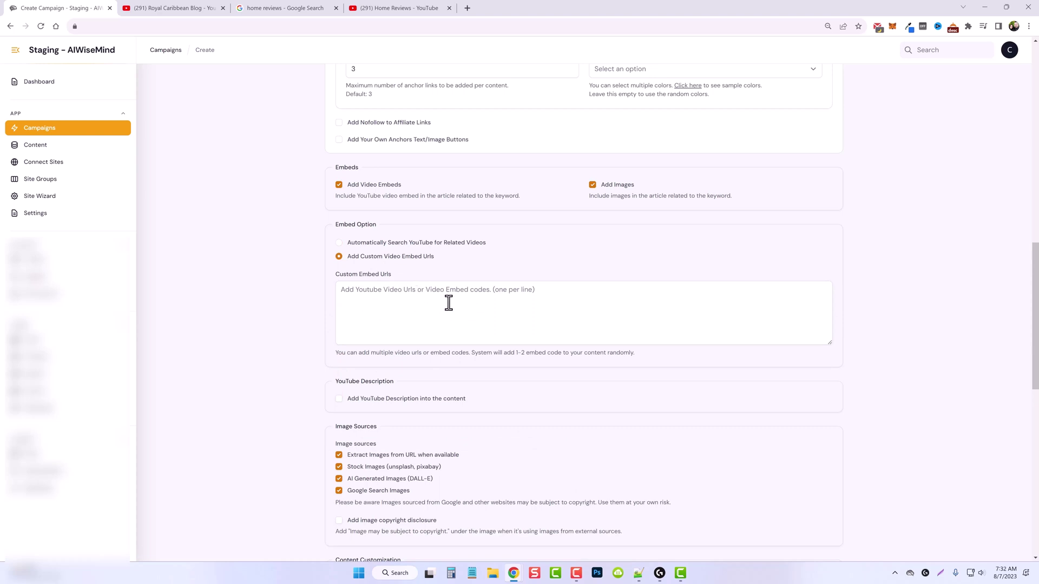
click(339, 243)
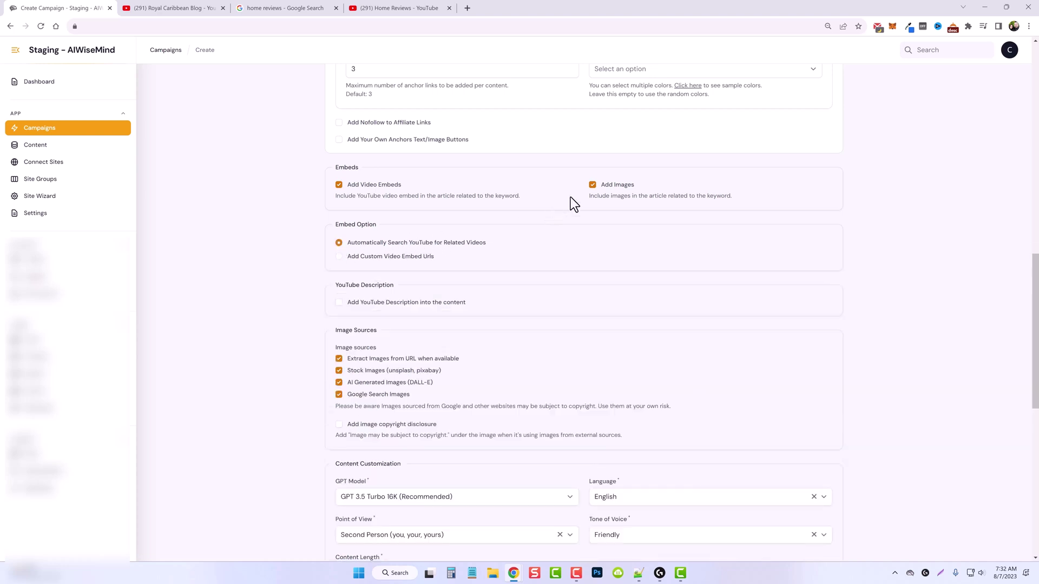
click(593, 185)
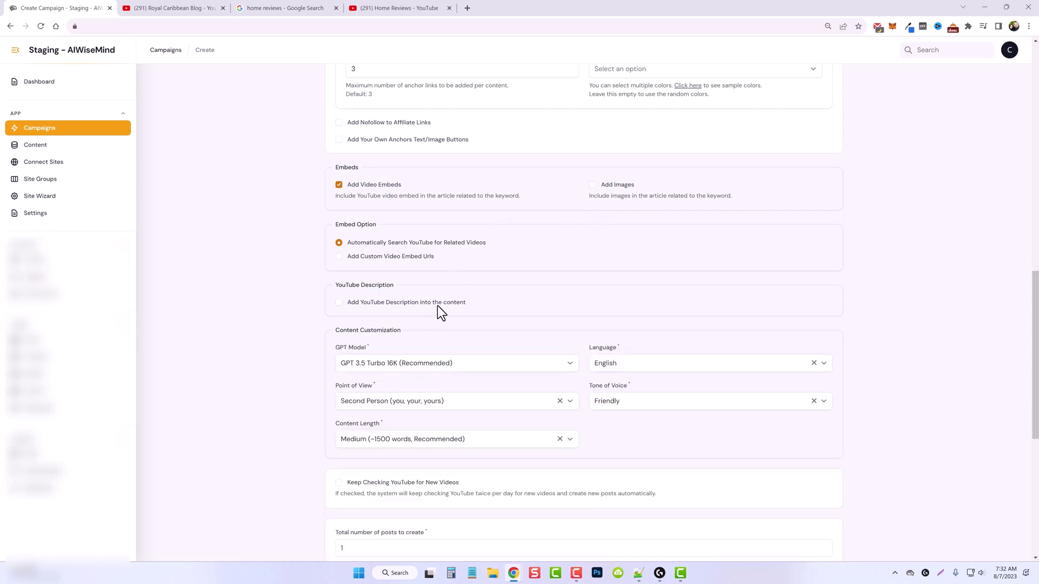
scroll(408, 306, down, 2)
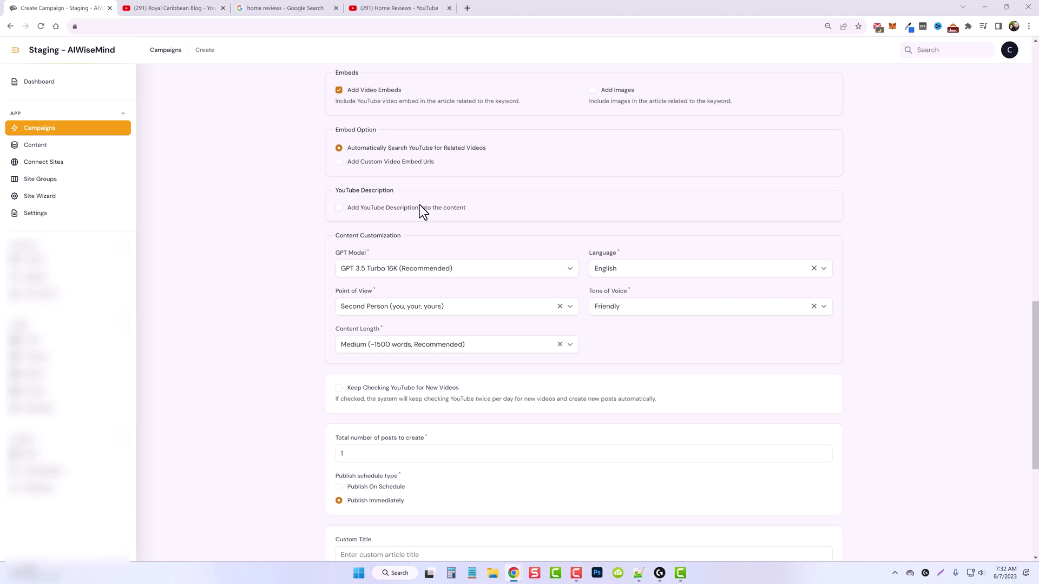
Add the YouTube description into the content with Insert Position set to Top
click(340, 210)
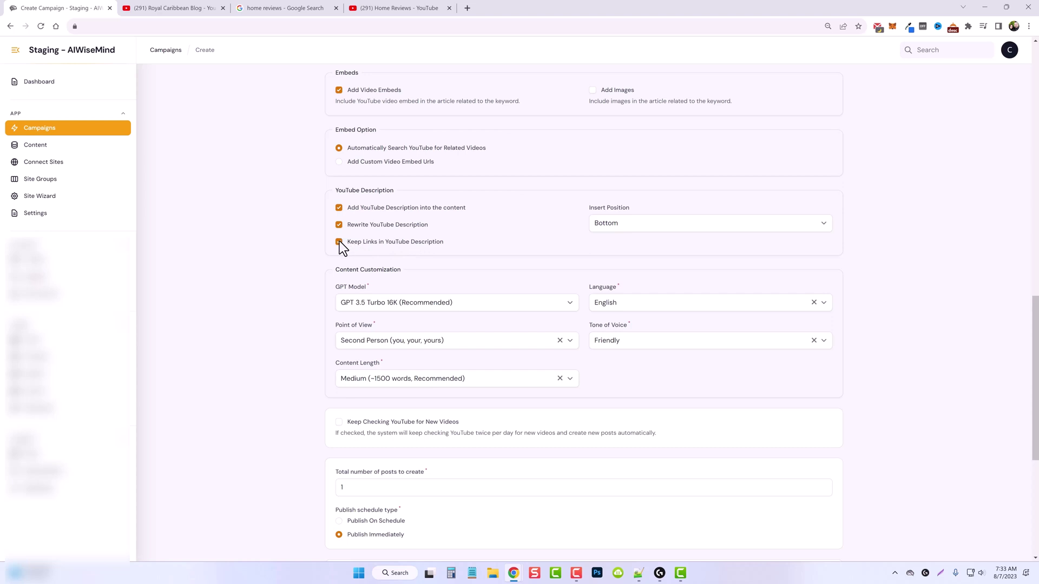
click(786, 232)
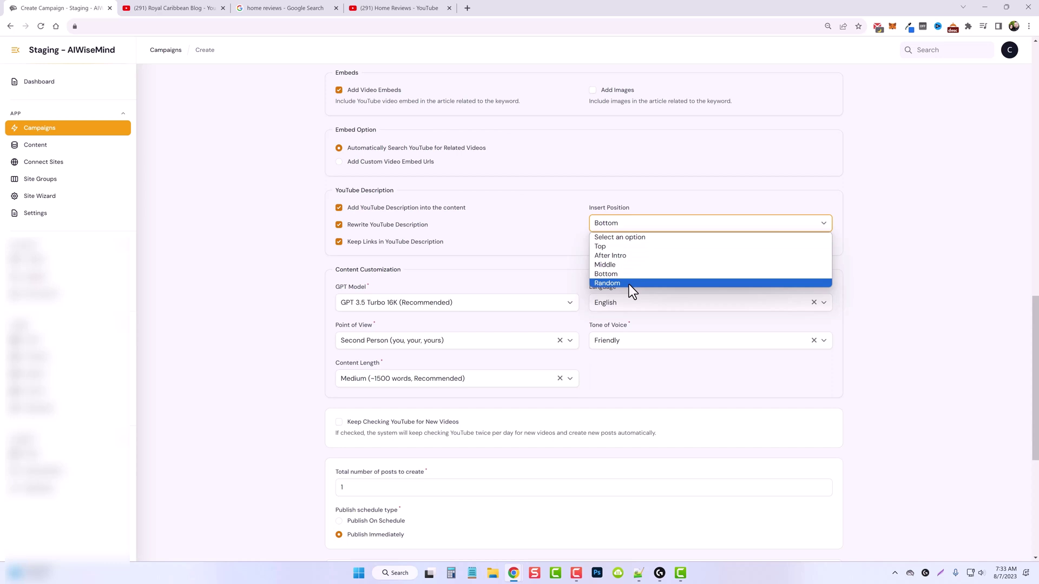
click(612, 255)
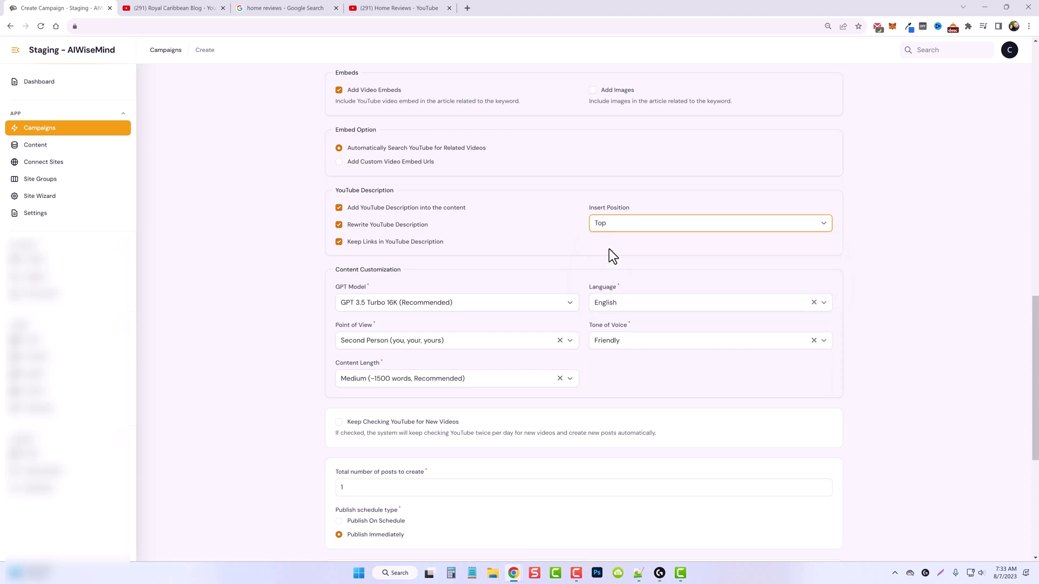
click(777, 244)
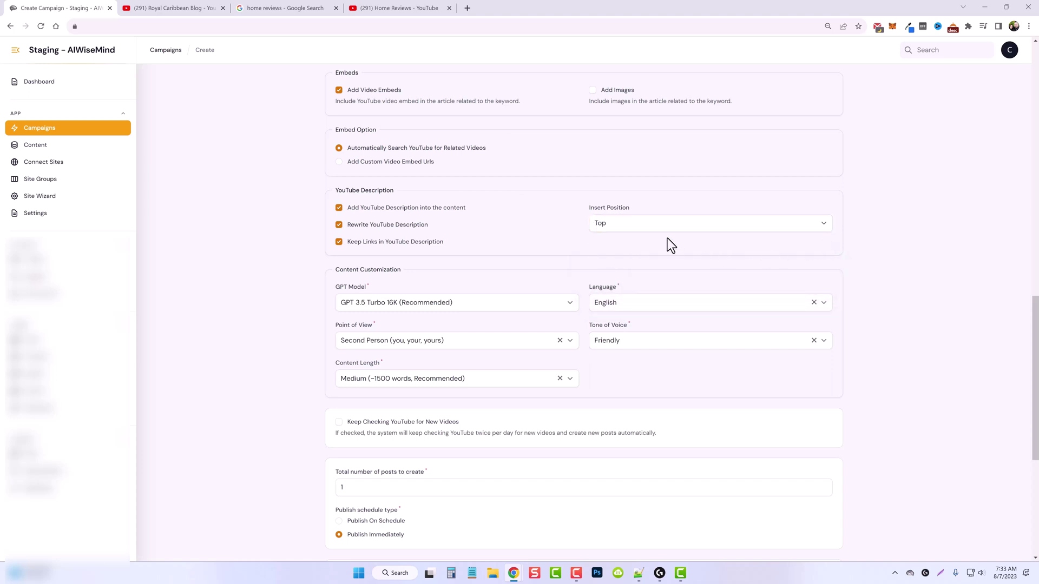
scroll(541, 246, down, 3)
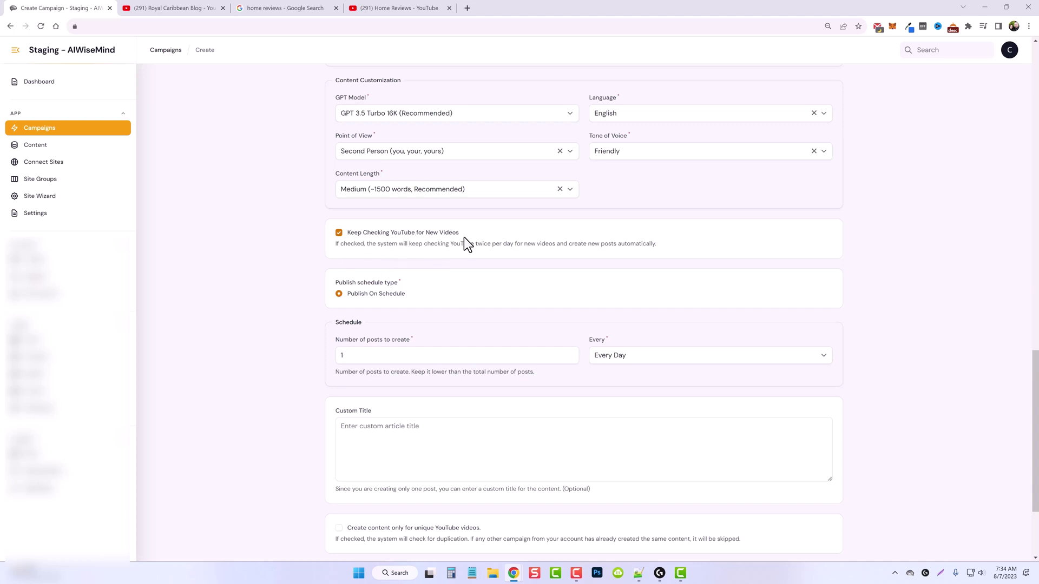
Untick Keep Checking YouTube for New Videos and select the Total number of posts value
click(400, 236)
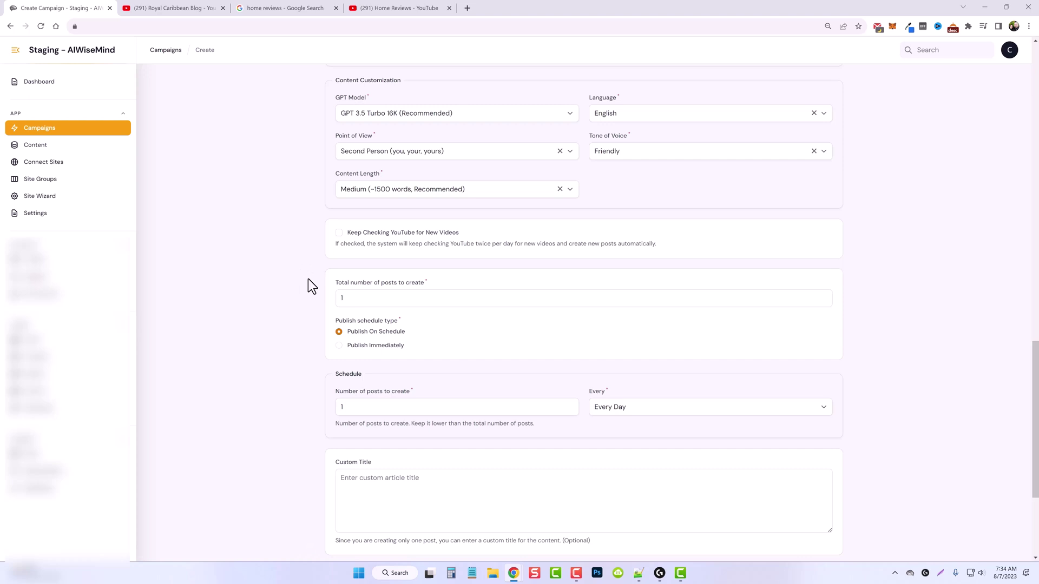
click(351, 299)
drag(362, 299, 322, 299)
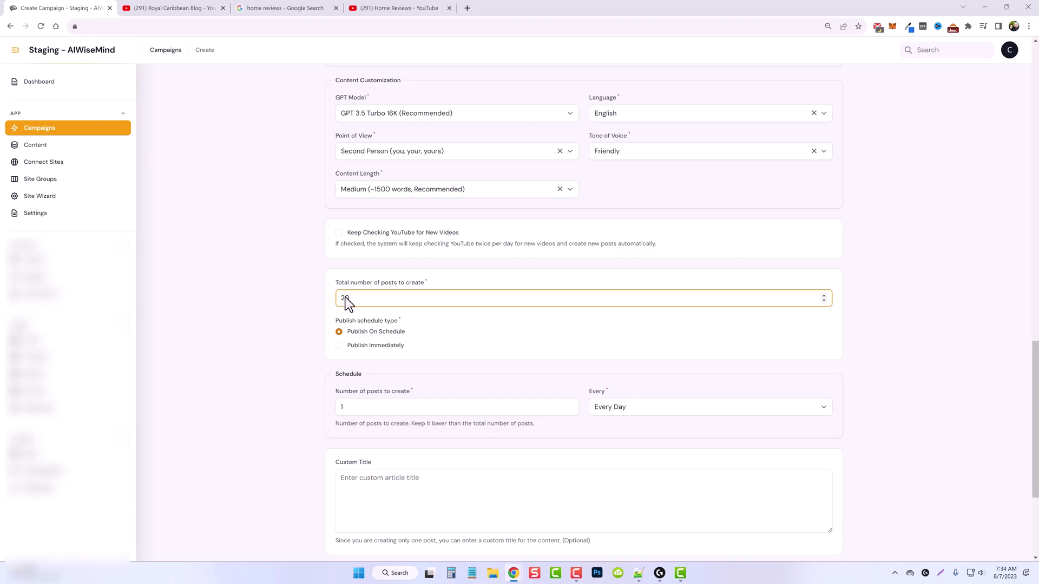
Look up the Home Reviews channel's 111-video count on its YouTube page
click(405, 14)
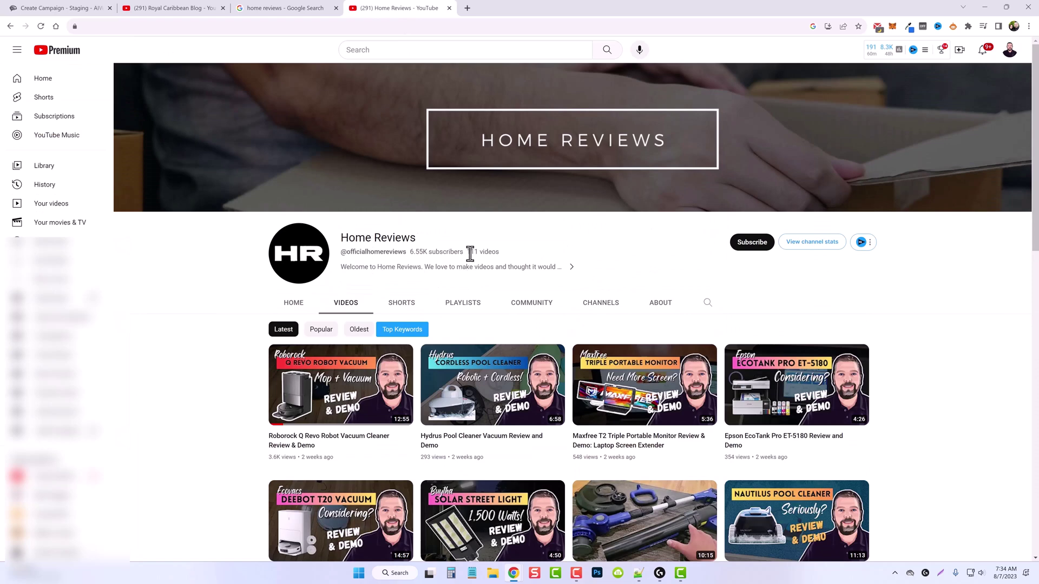
double_click(471, 252)
click(76, 10)
Replace the Total number of posts value 20 with 111
drag(361, 297, 288, 296)
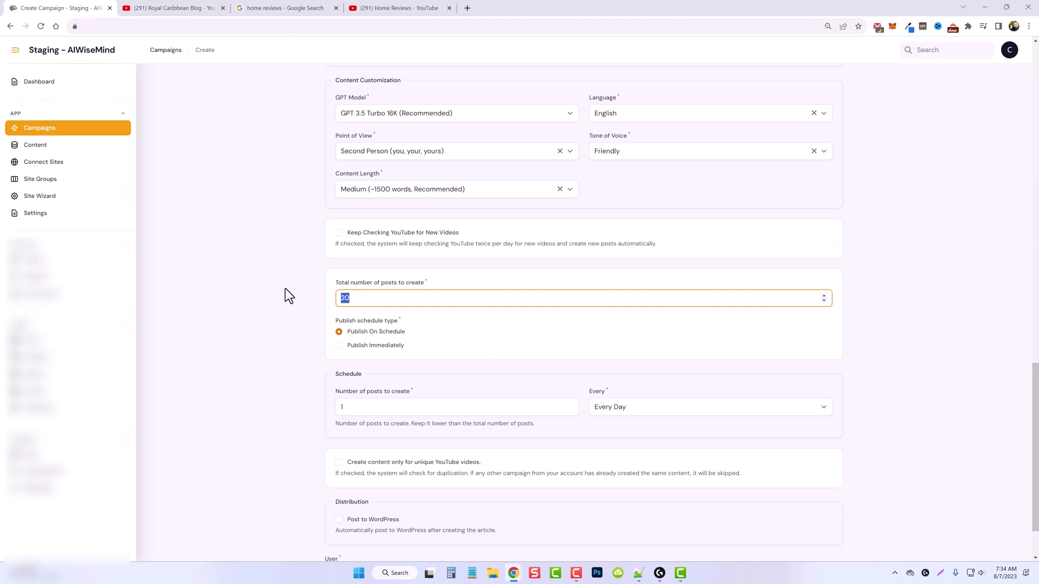
text(111)
click(342, 314)
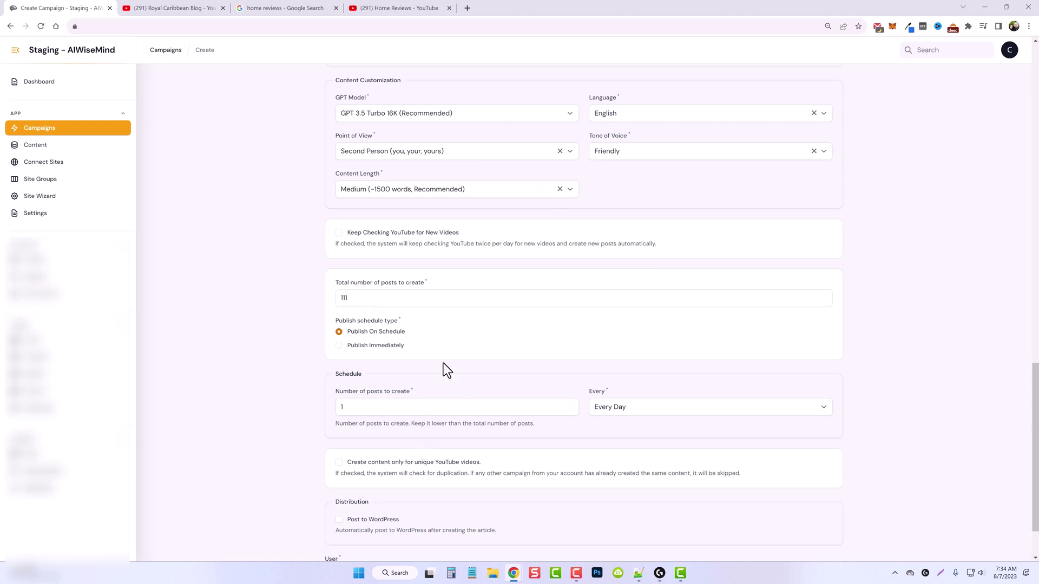
click(347, 233)
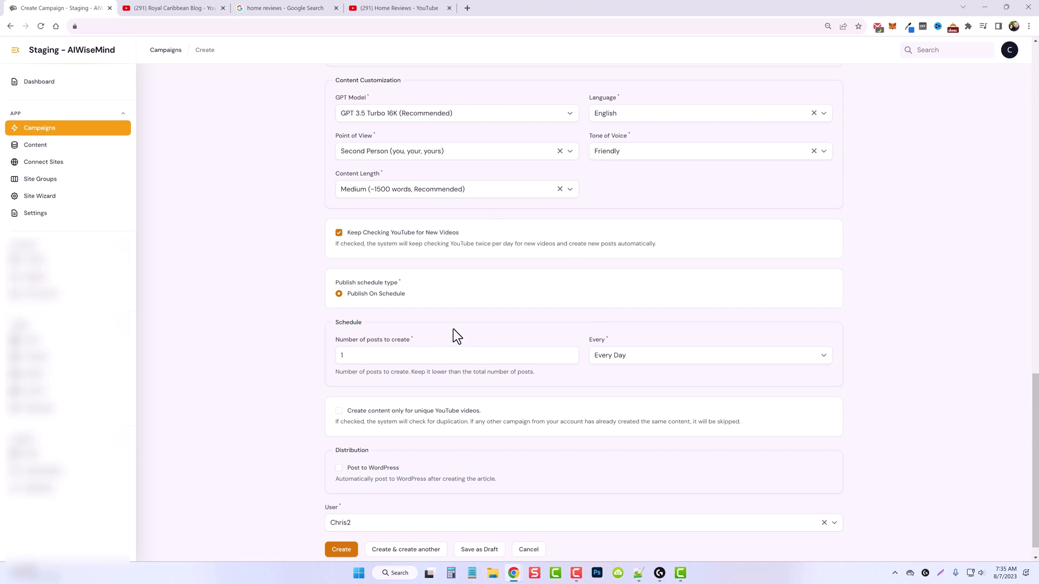
click(339, 232)
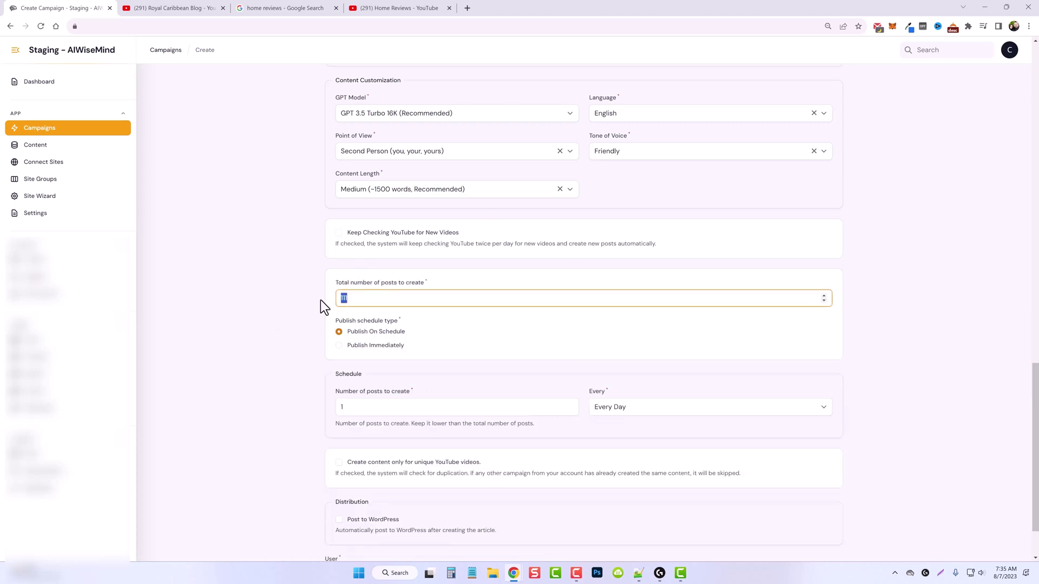
Enter 20 as the total number of posts to create
text(20)
click(280, 298)
scroll(299, 387, down, 1)
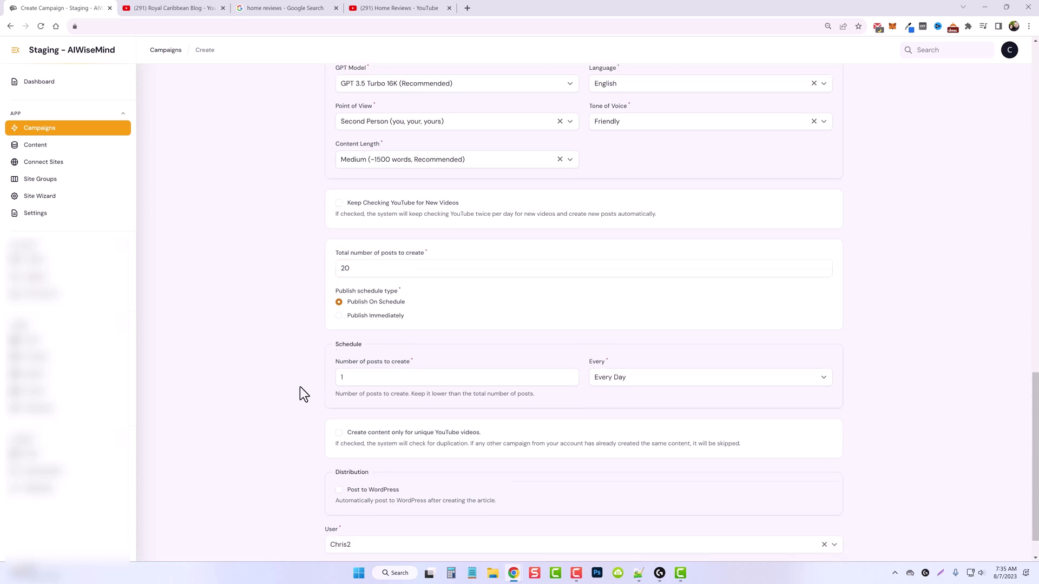
scroll(299, 388, down, 1)
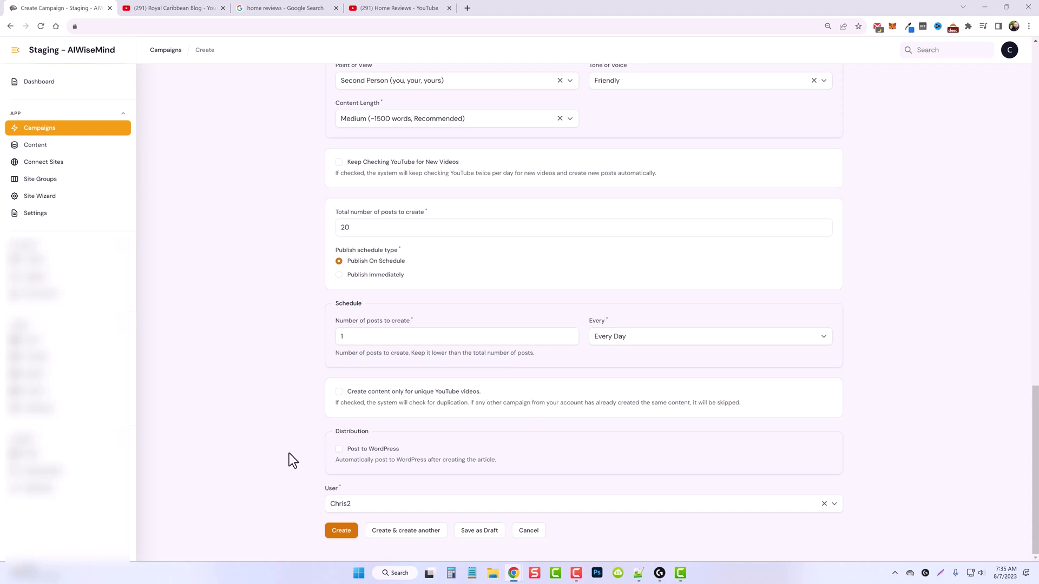
Leave Post to WordPress switched off and create the campaign
click(339, 450)
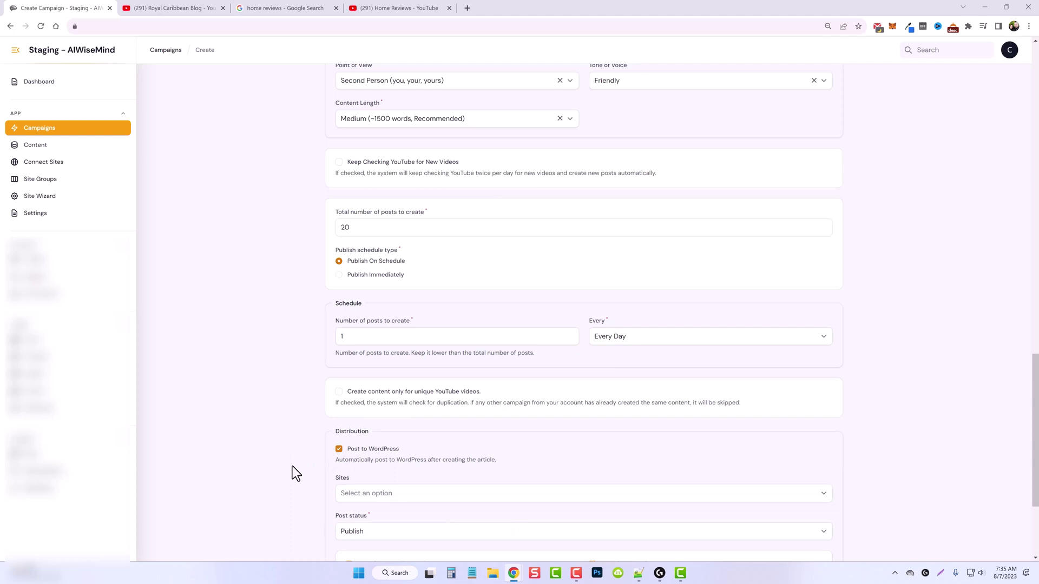
scroll(295, 454, down, 3)
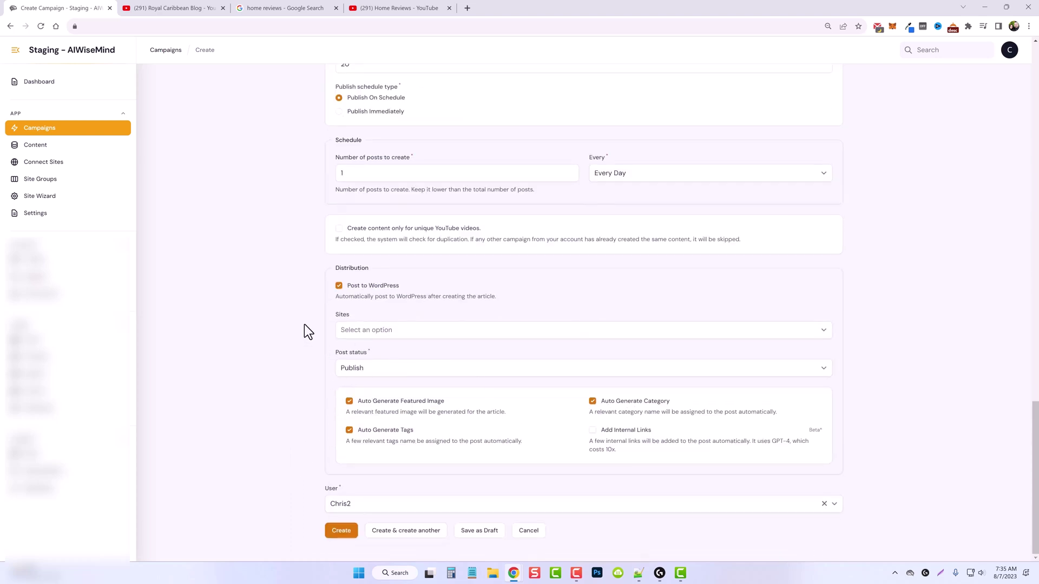
click(361, 286)
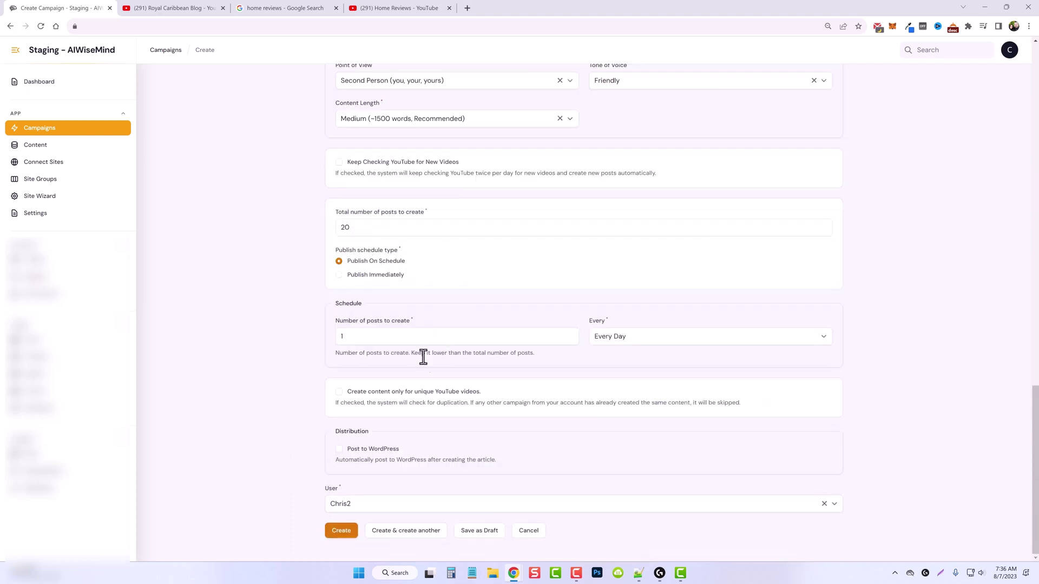
click(343, 533)
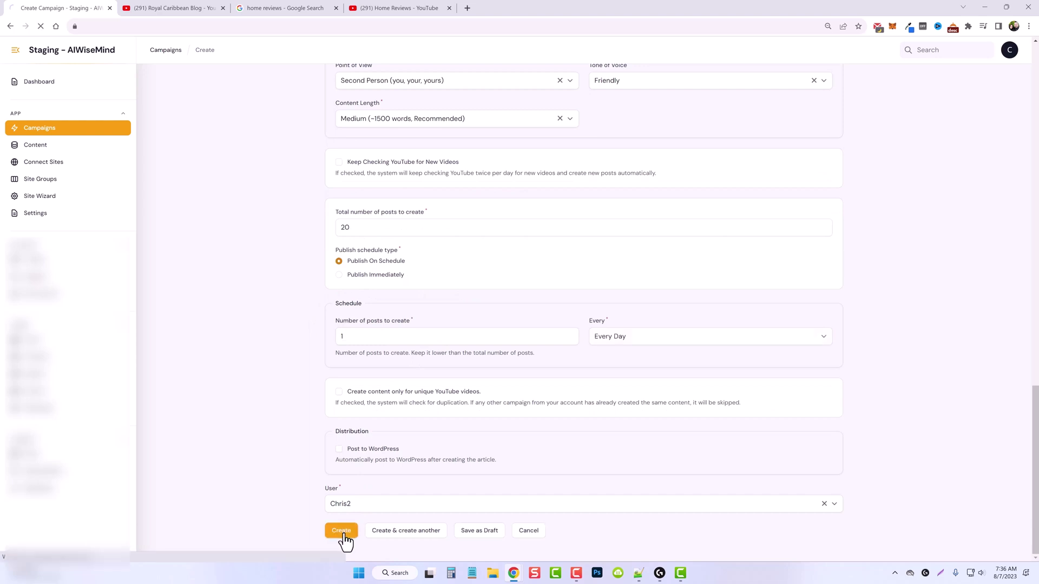
Set a fresh campaign form to YouTube Posts and switch to the Royal Caribbean Blog tab
key(alt+Left)
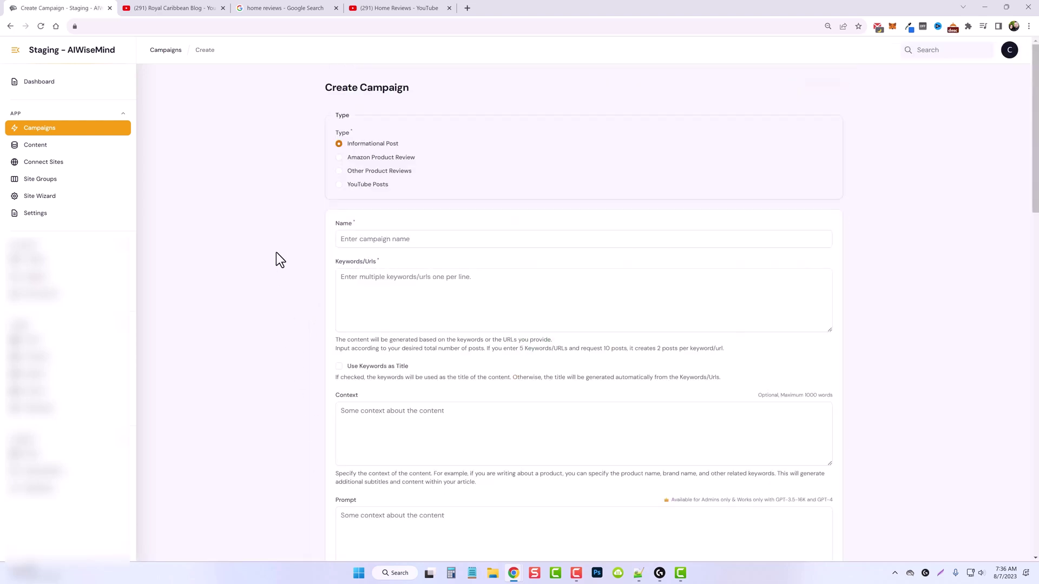
click(339, 185)
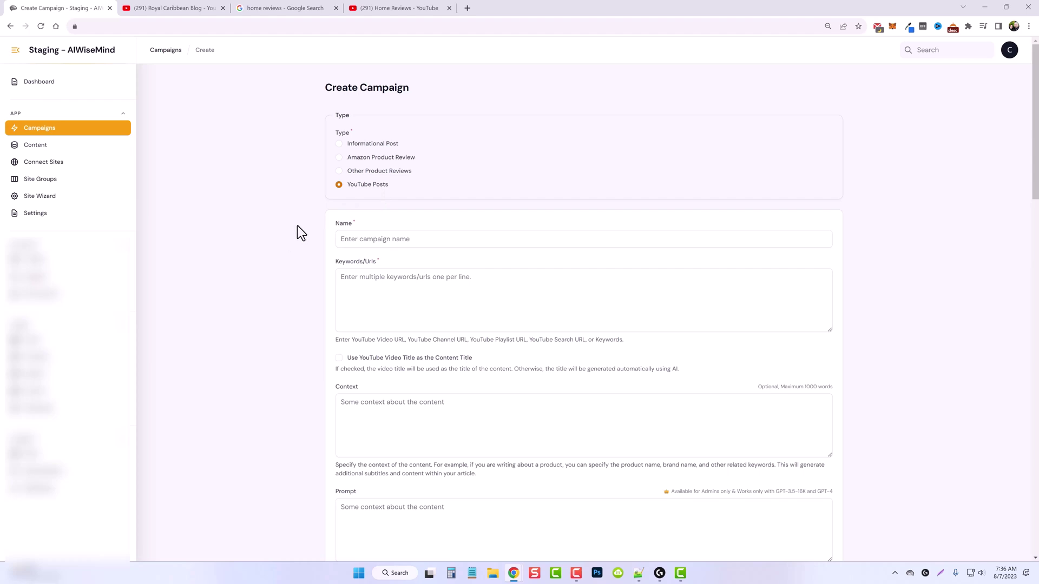
key(ctrl+Tab)
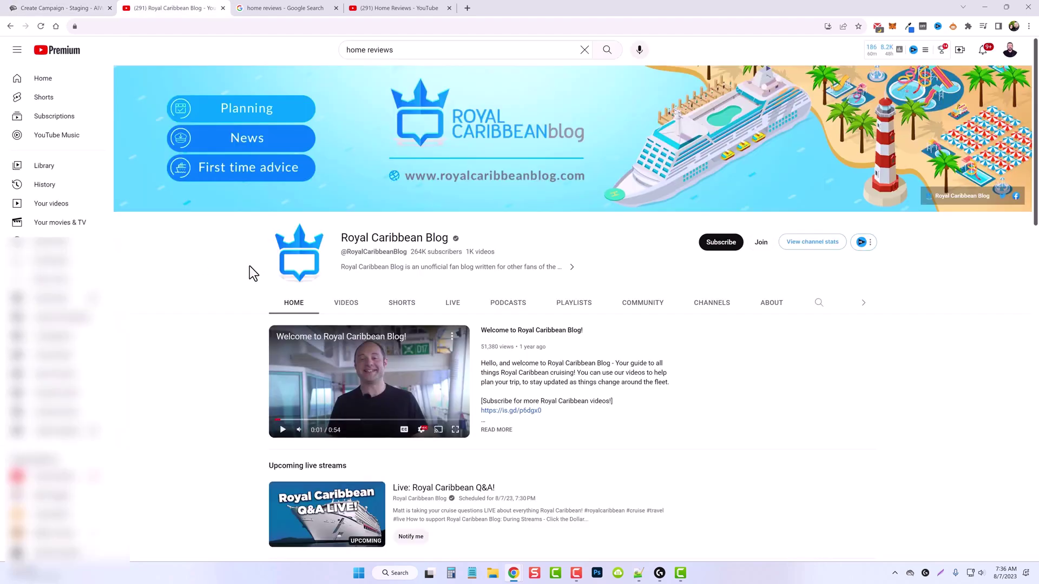
Open the Royal Caribbean Blog Videos list and bring up link options on the '5 WORST things' video
scroll(223, 335, down, 1)
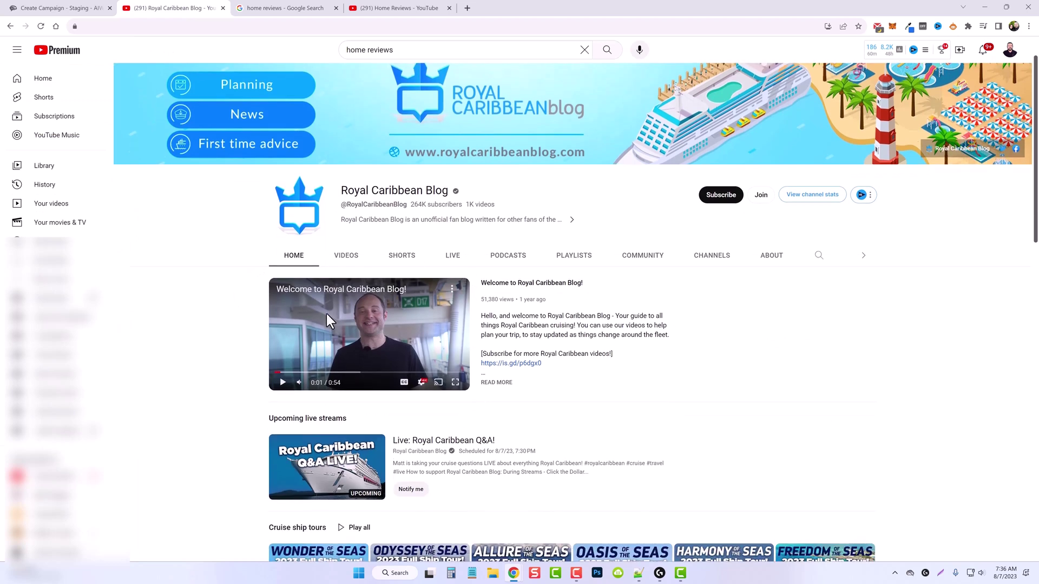
click(345, 259)
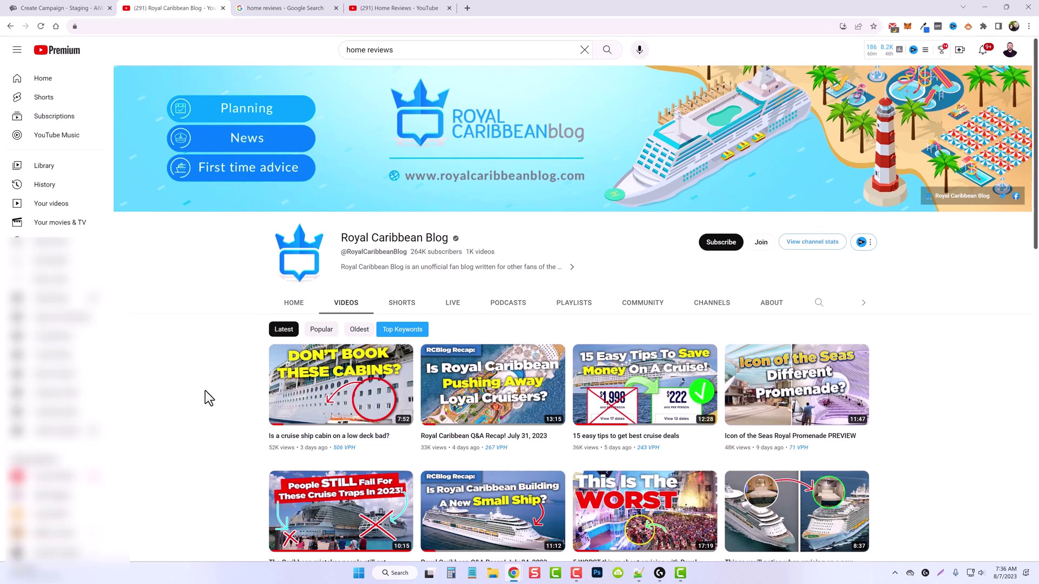
scroll(200, 400, down, 4)
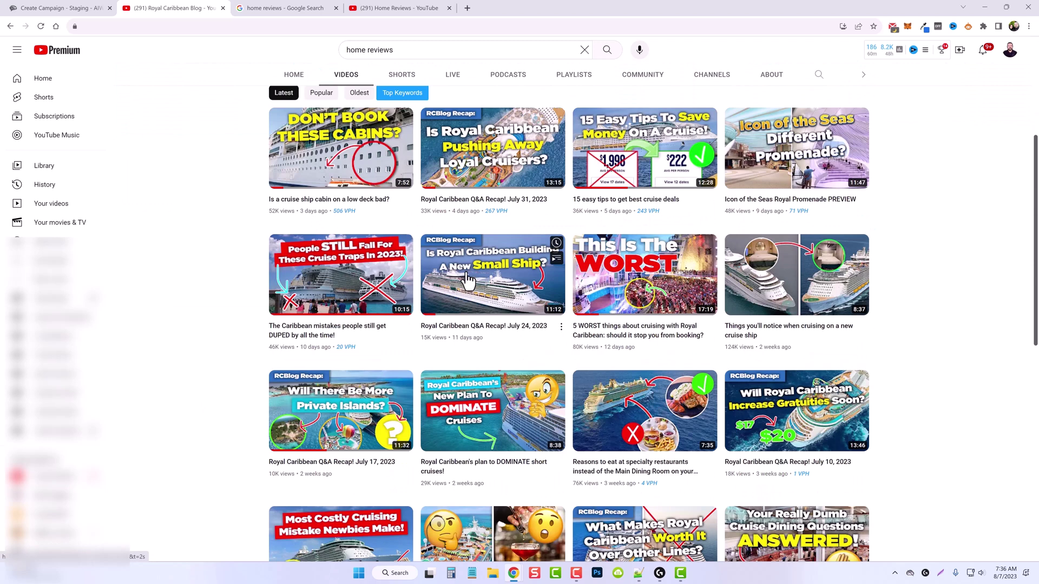
mouse_move(589, 280)
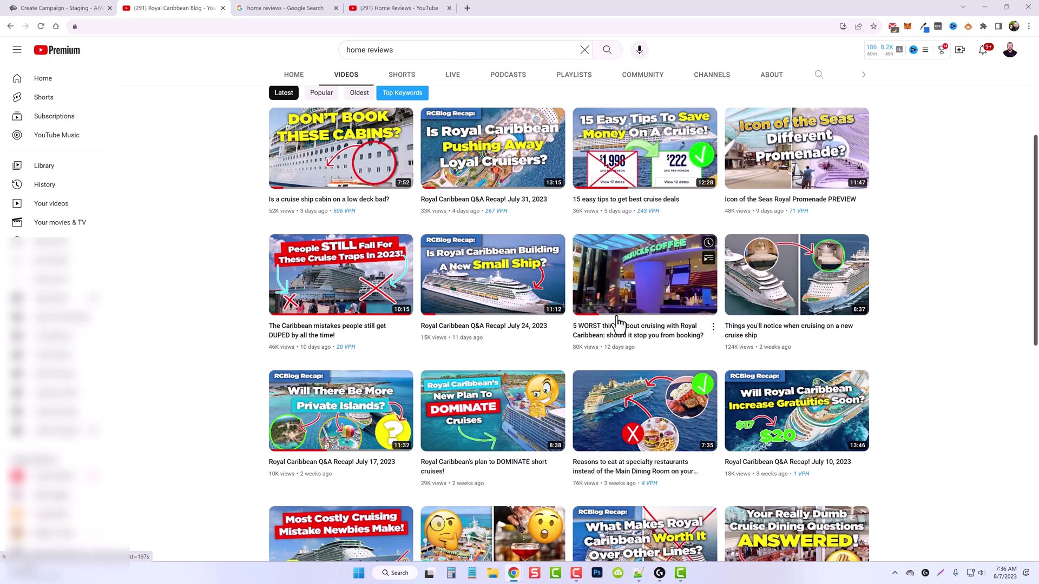
right_click(632, 279)
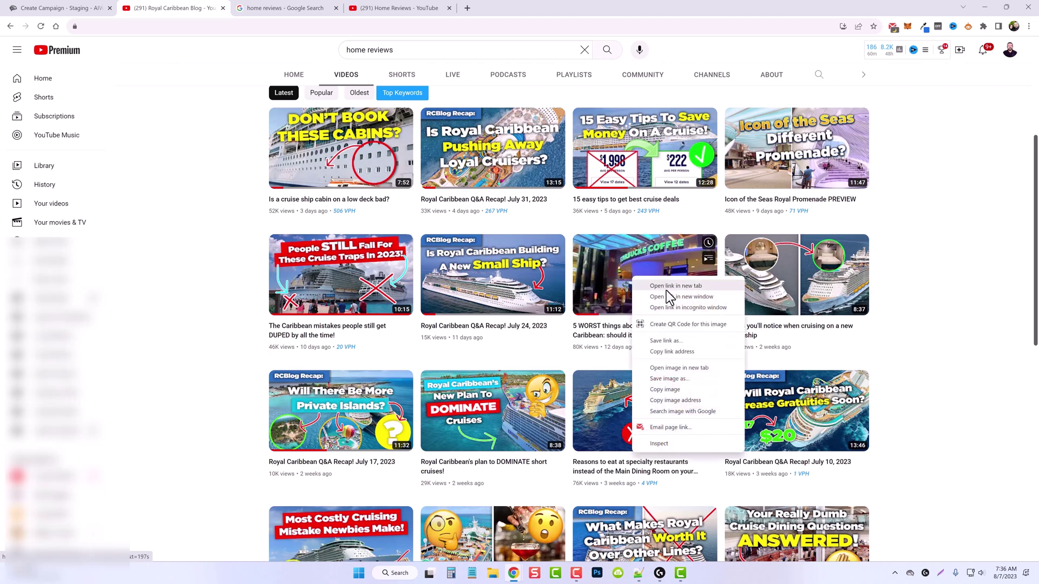
Copy the video's link and paste it into the cruise campaign's Keywords/Urls field
click(673, 353)
key(ctrl+1)
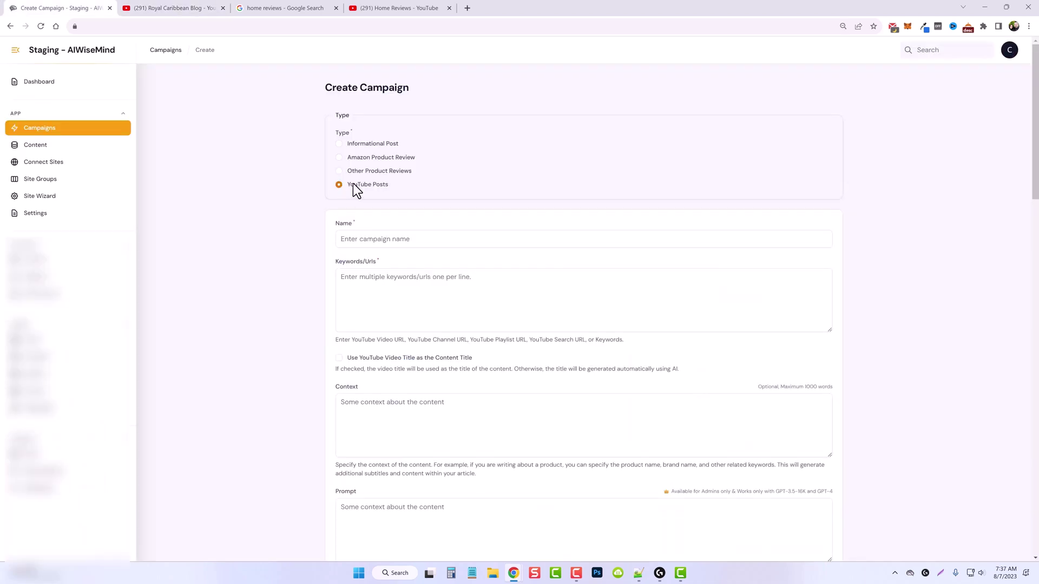
click(371, 282)
key(ctrl+v)
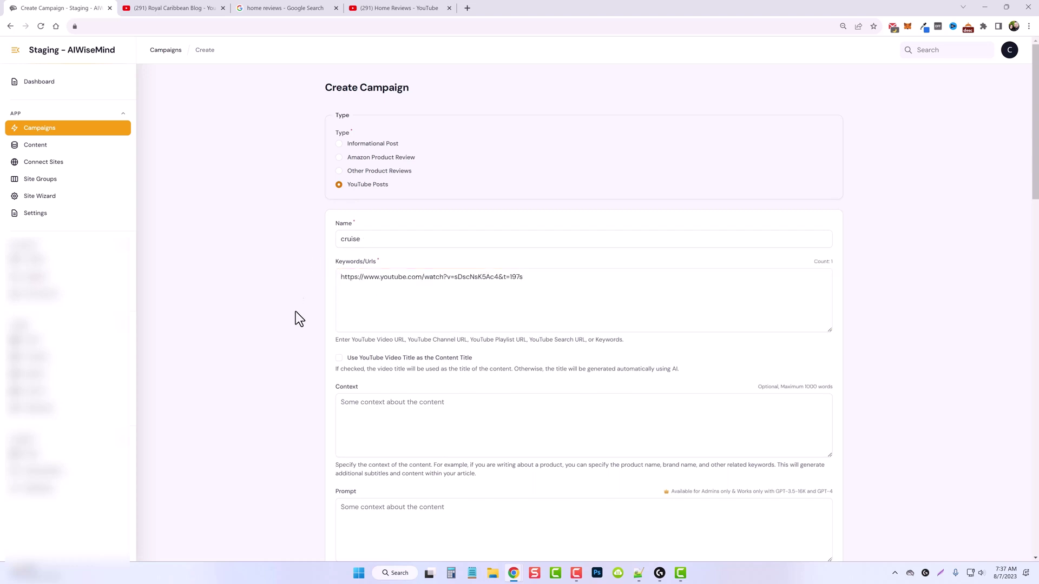
Turn off Add Images, turn on Add YouTube Description, and create the campaign
scroll(298, 324, down, 3)
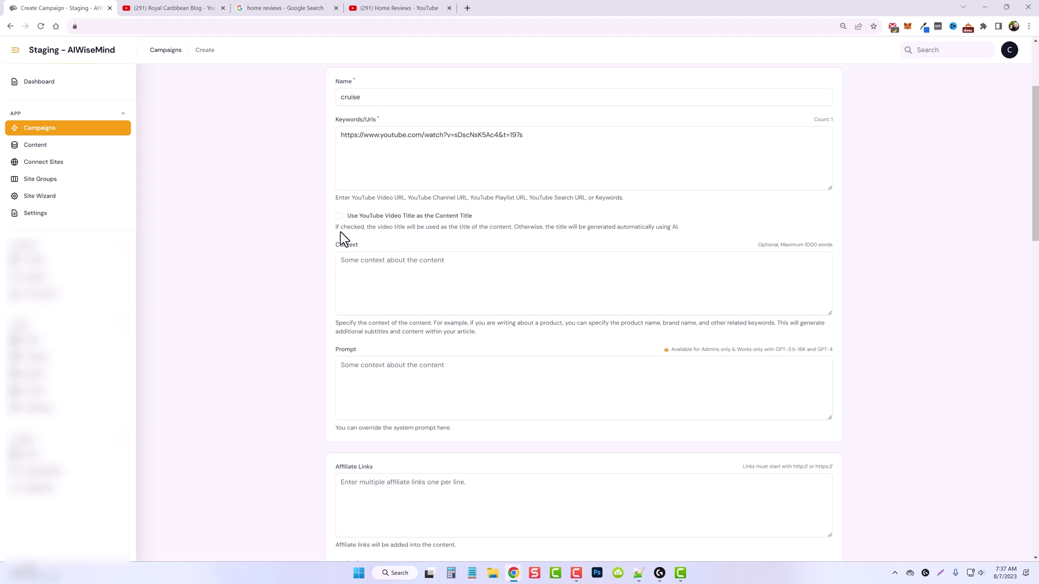
scroll(425, 376, down, 7)
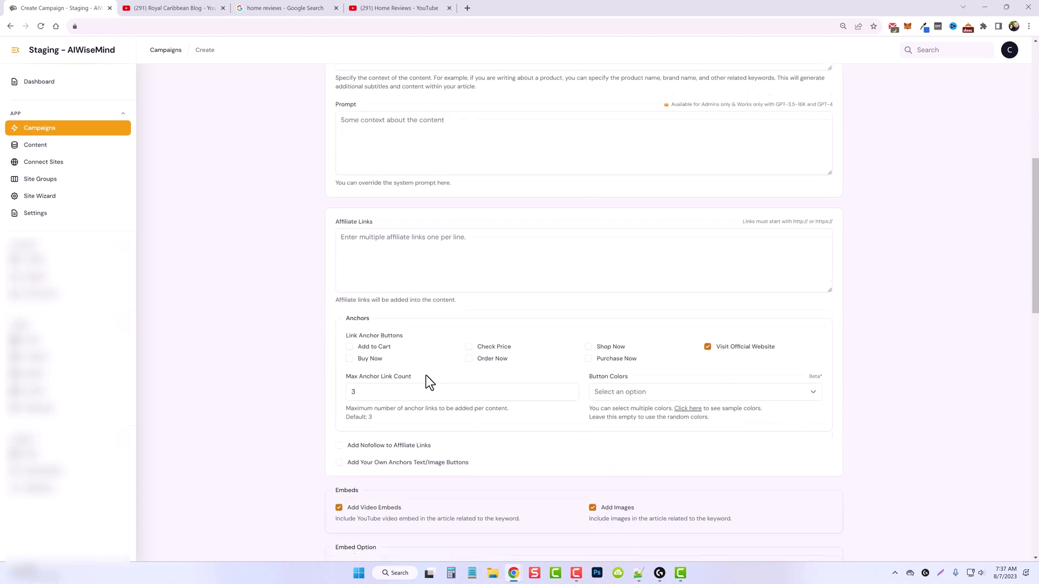
scroll(449, 352, down, 4)
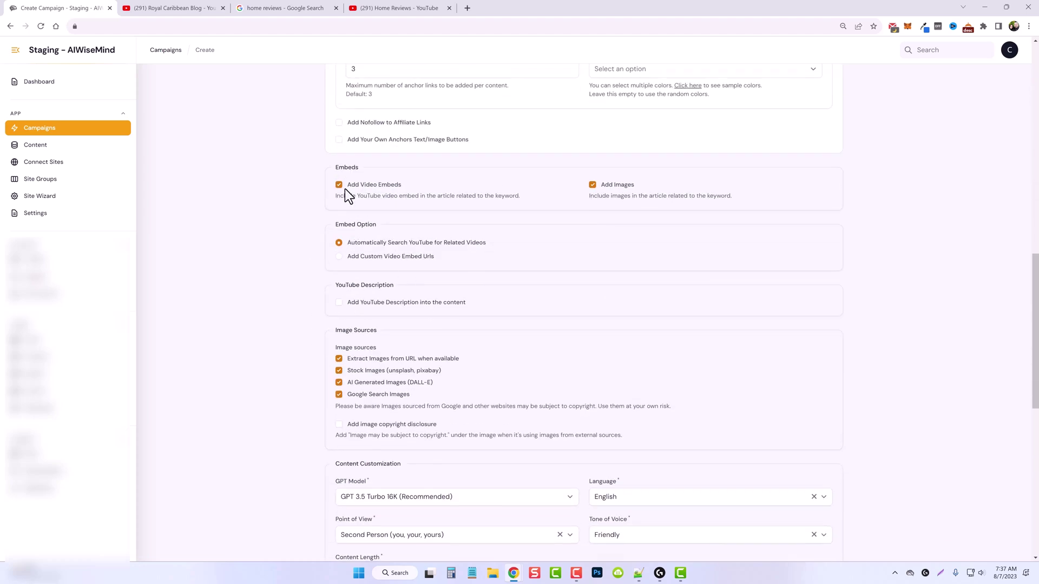
click(593, 185)
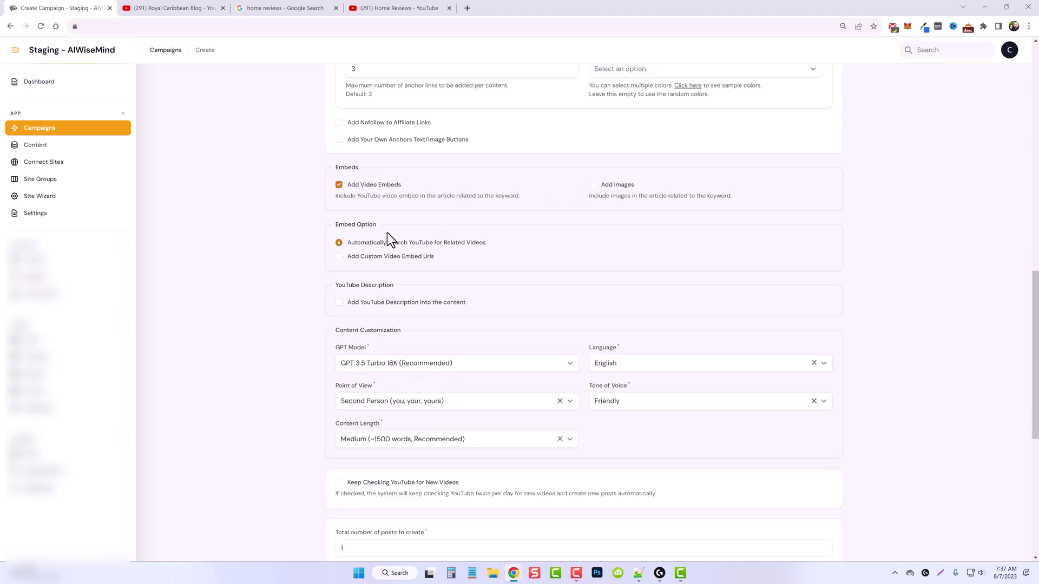
click(339, 302)
scroll(339, 270, down, 2)
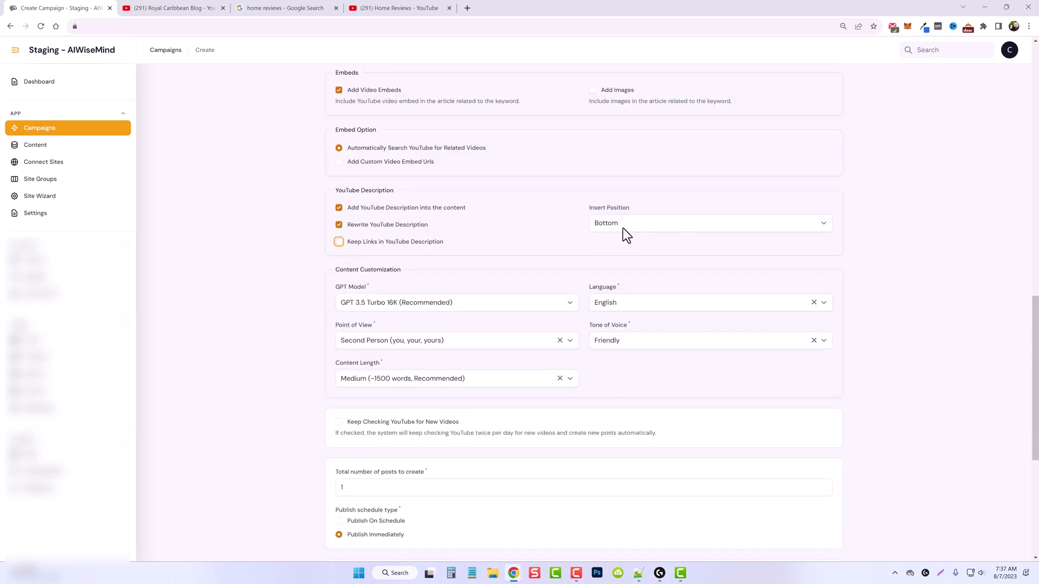
scroll(363, 309, down, 4)
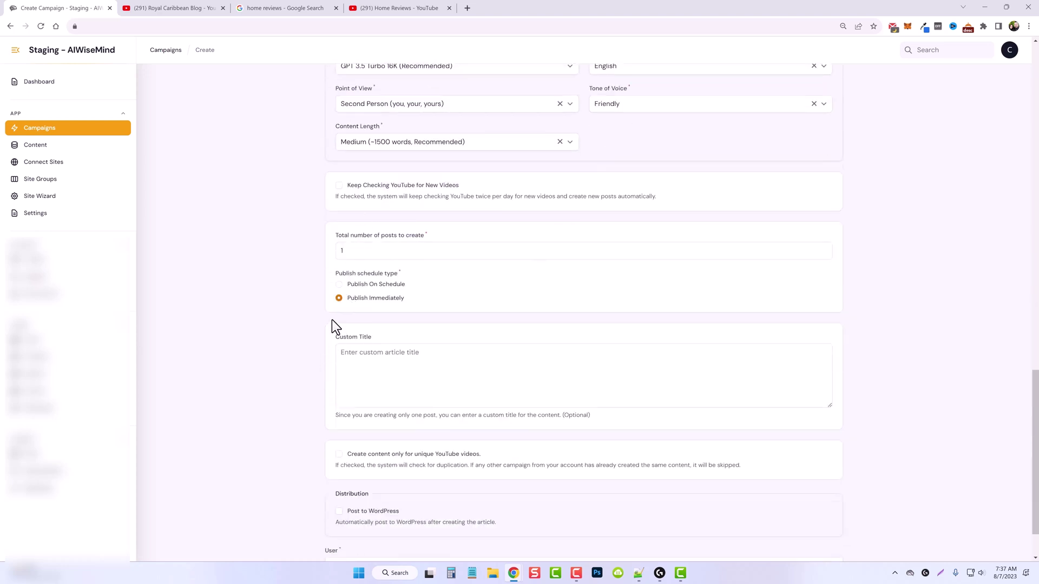
scroll(319, 390, down, 1)
click(341, 531)
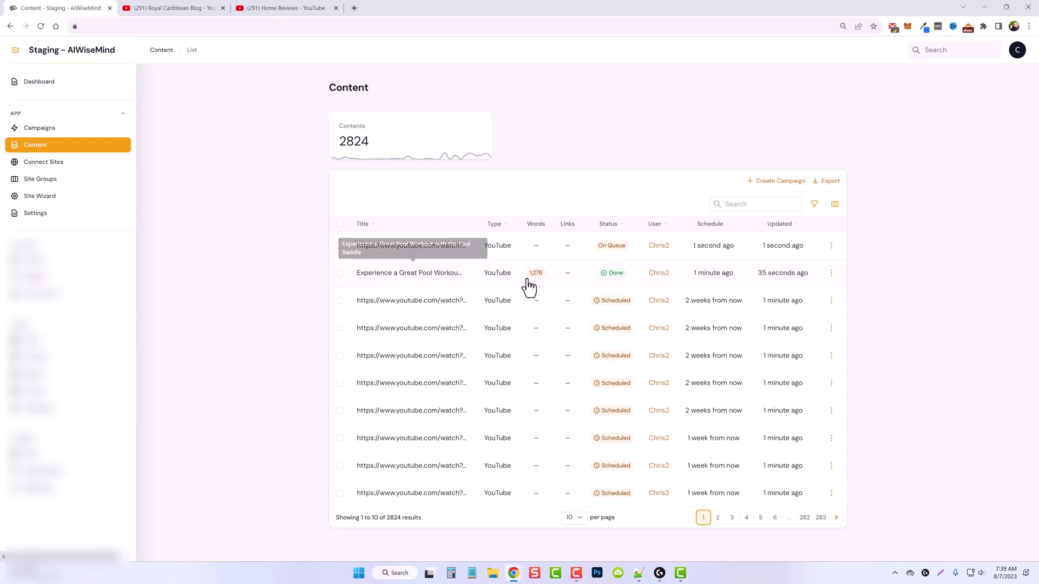
View the 'Experience a Great Pool Workout with the Pool Saddle' article from its row menu
click(831, 276)
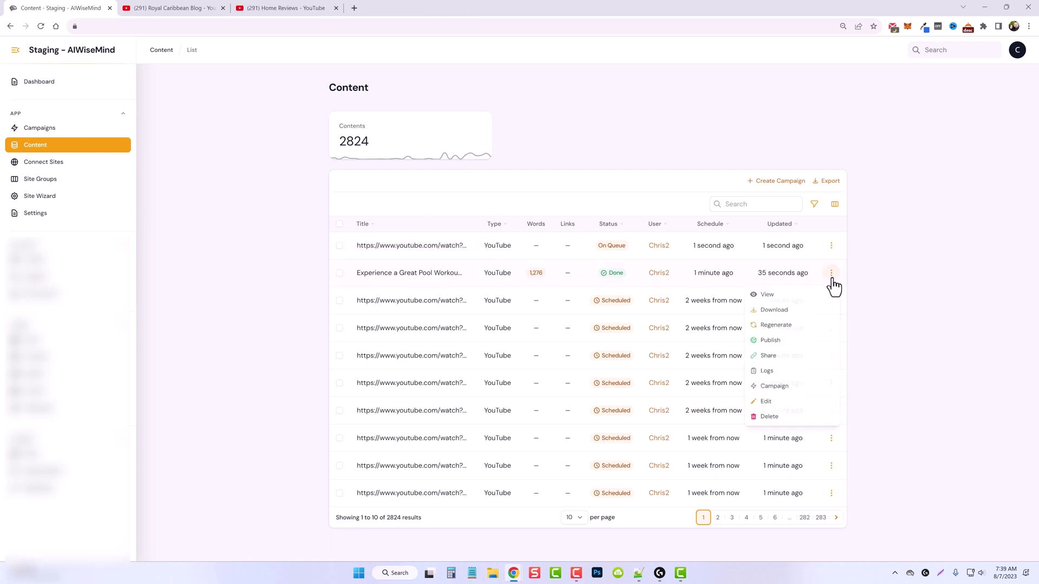
click(771, 296)
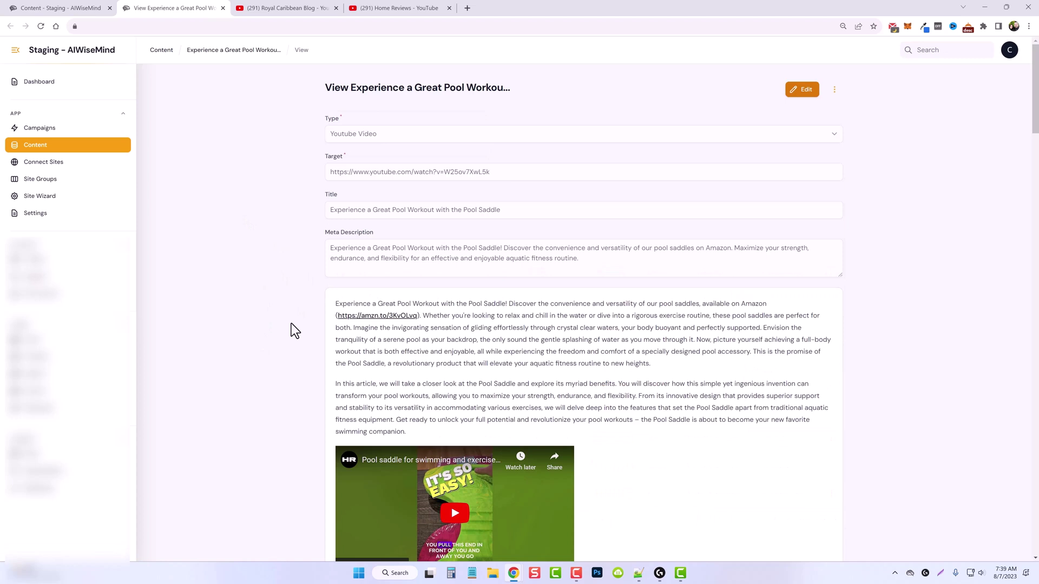
Read through the Pool Saddle article, then go back to Content > List
scroll(313, 287, down, 2)
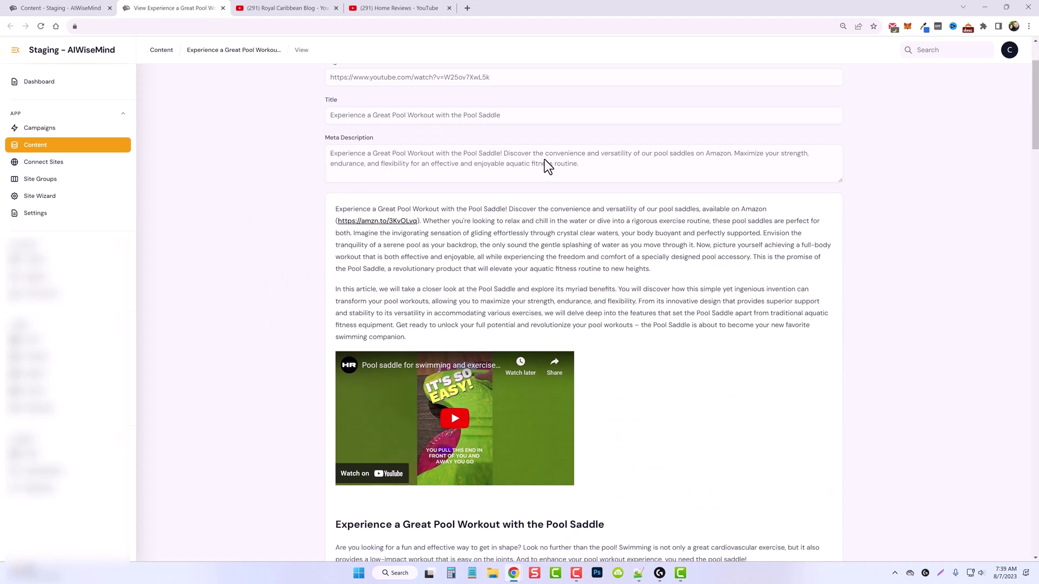
scroll(508, 260, down, 2)
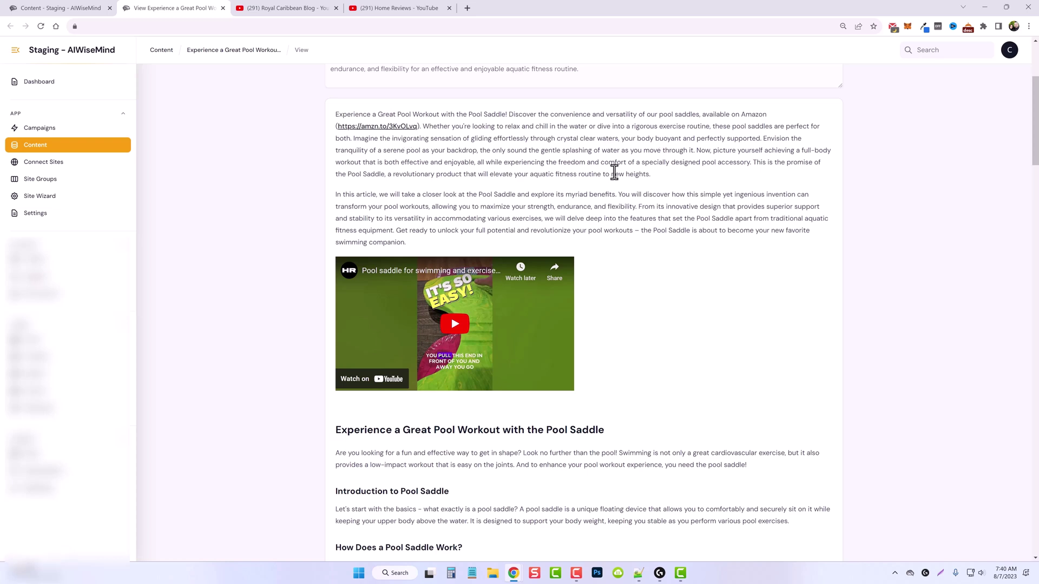
scroll(625, 209, down, 3)
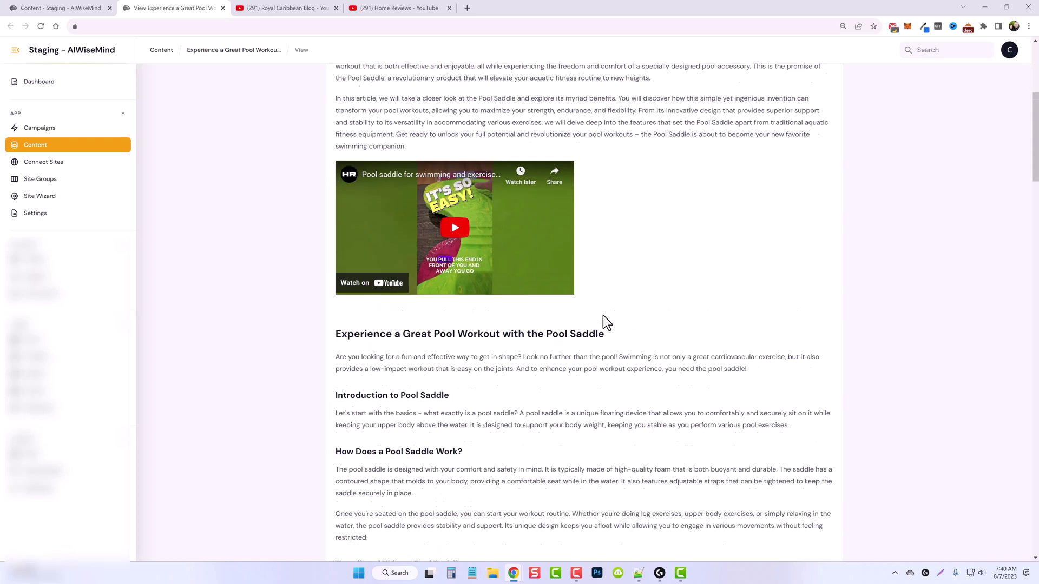
scroll(614, 397, down, 3)
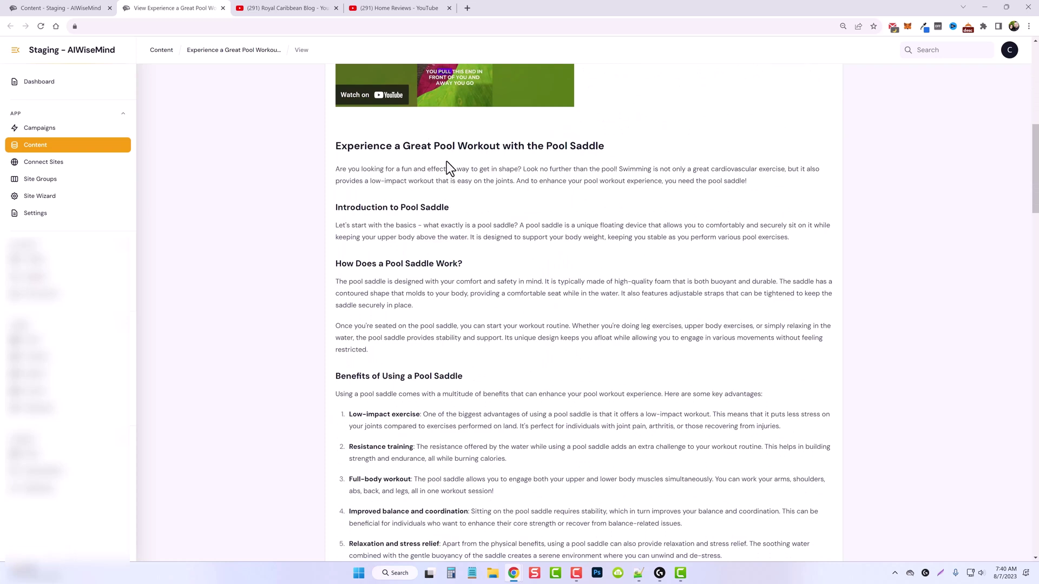
scroll(448, 325, down, 3)
scroll(434, 243, down, 15)
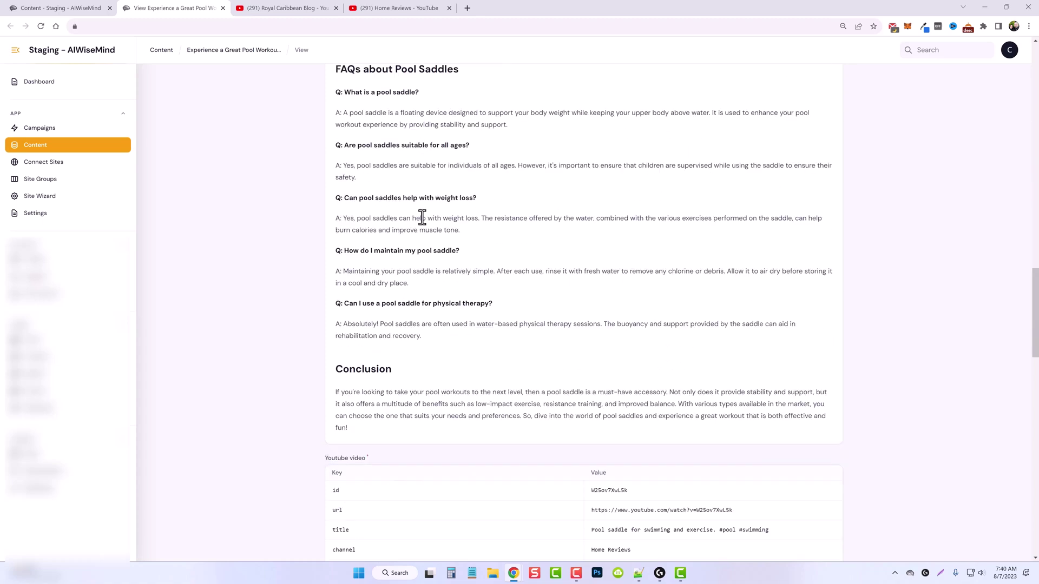
scroll(552, 361, up, 20)
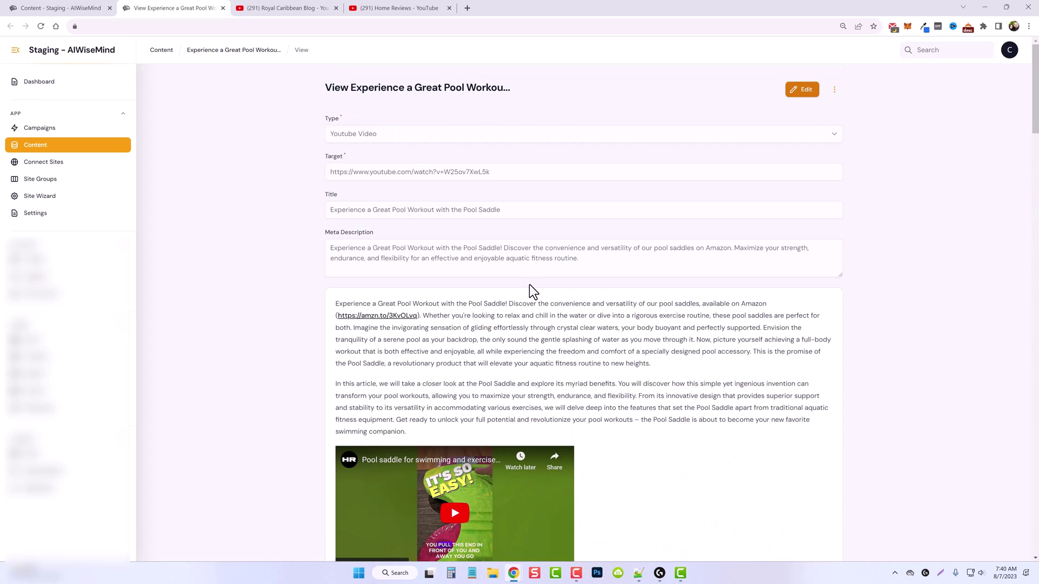
key(alt+Left)
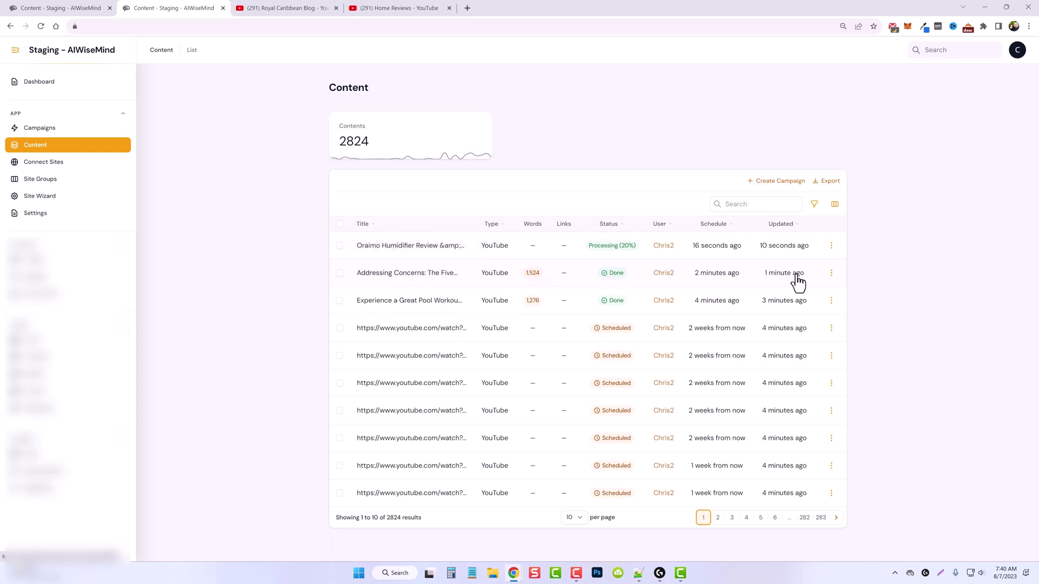
View the 'Addressing Concerns' Royal Caribbean article and highlight its scope sentence
click(831, 274)
click(783, 296)
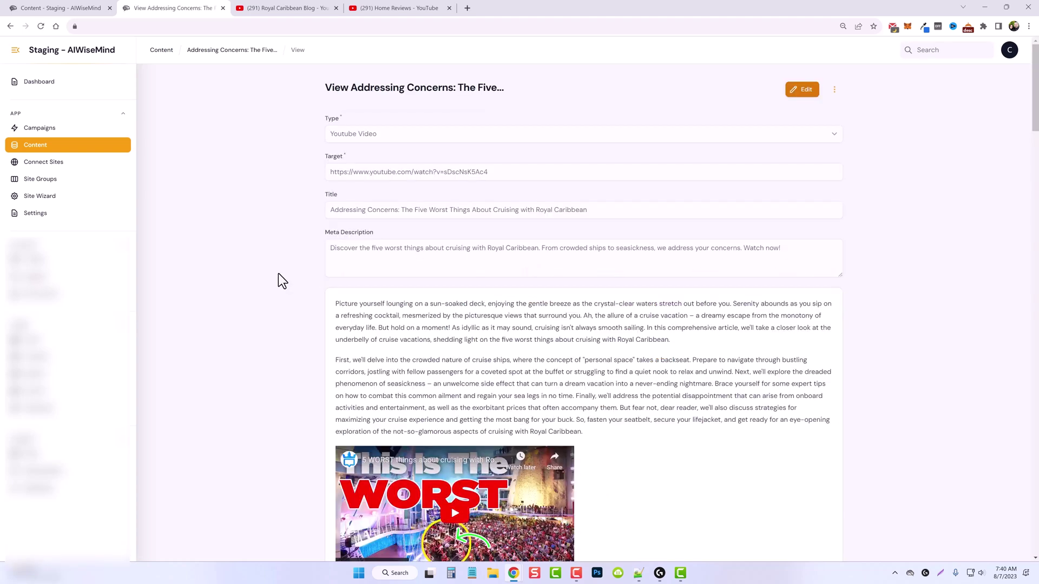
scroll(279, 285, down, 2)
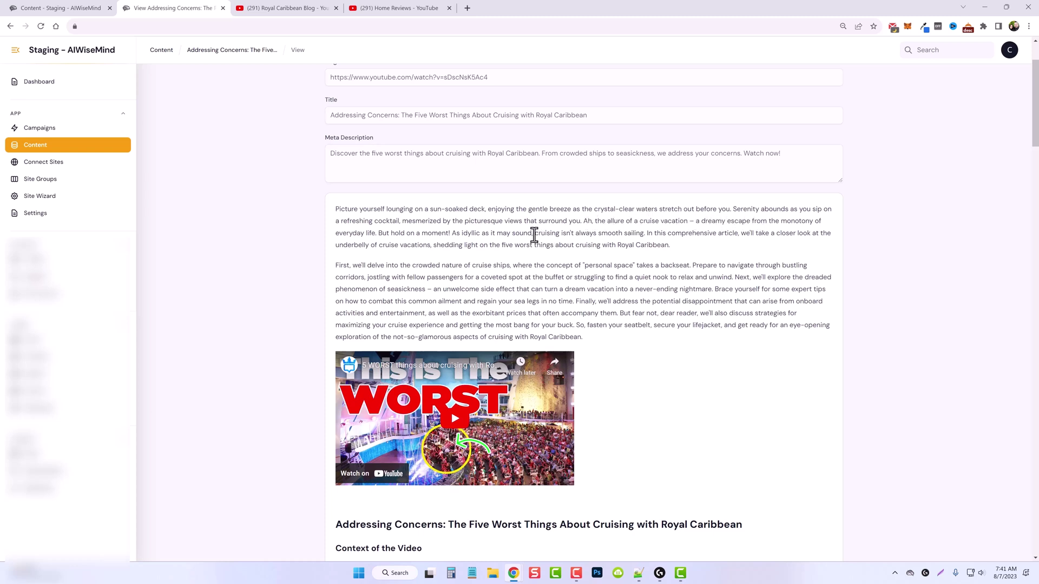
drag(534, 233, 672, 253)
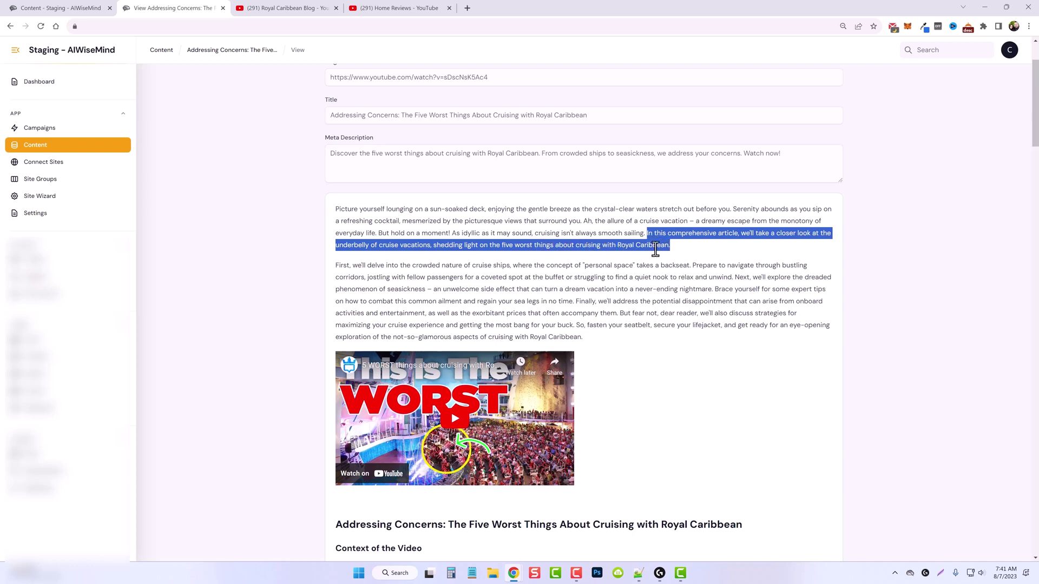
Check the Royal Caribbean YouTube videos, then continue reading the cruise article
click(294, 12)
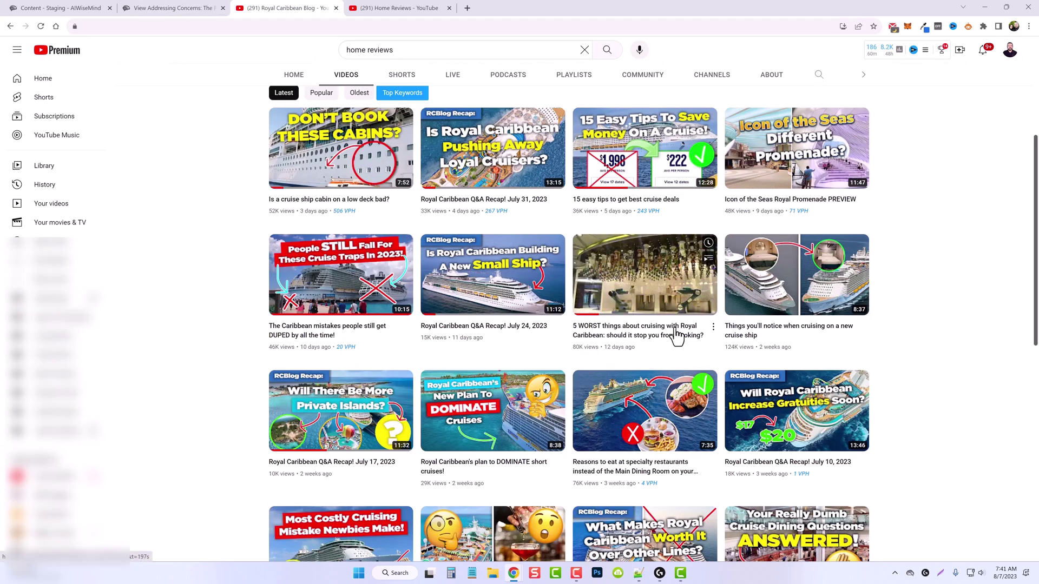
key(ctrl+shift+Tab)
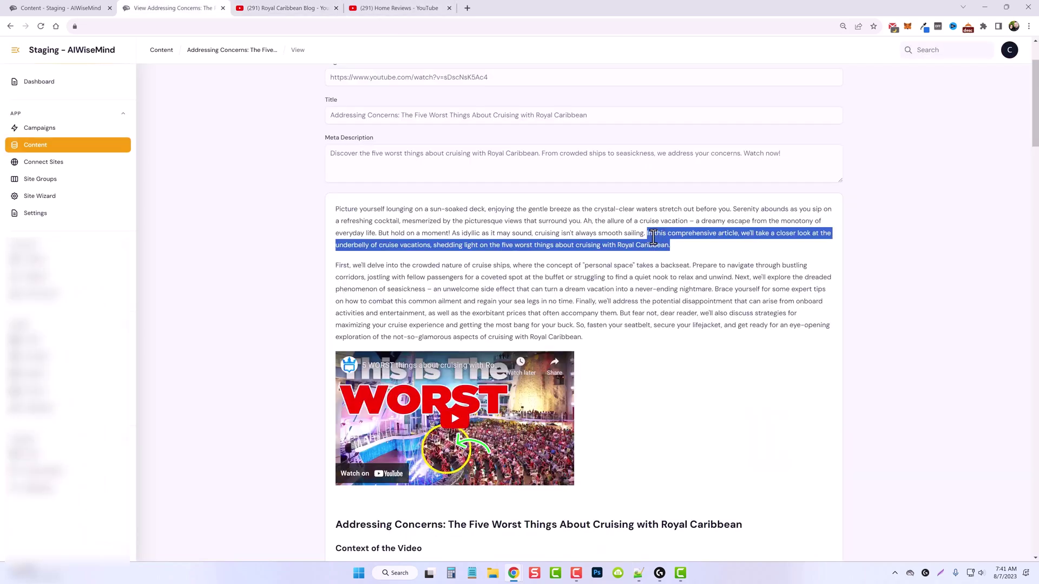
scroll(655, 253, down, 3)
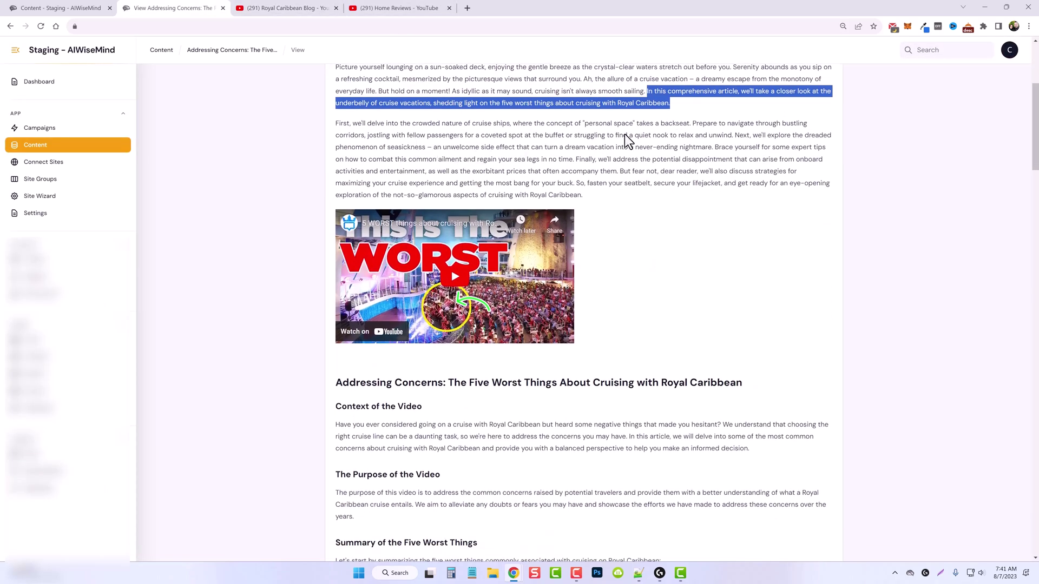
scroll(647, 255, down, 3)
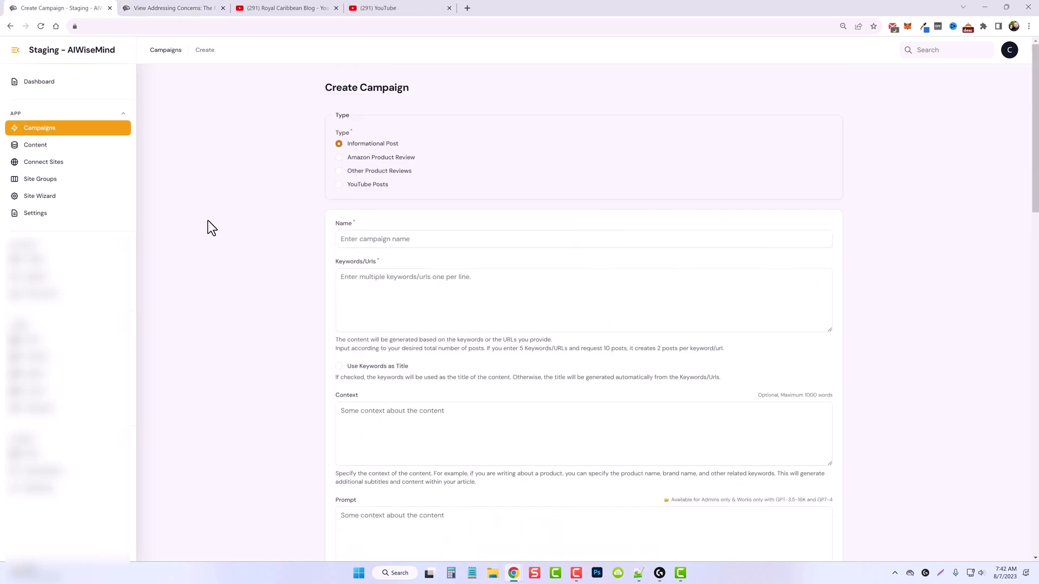
Create a YouTube Posts campaign from the pasted video URL with Add Images unticked
click(339, 187)
click(374, 282)
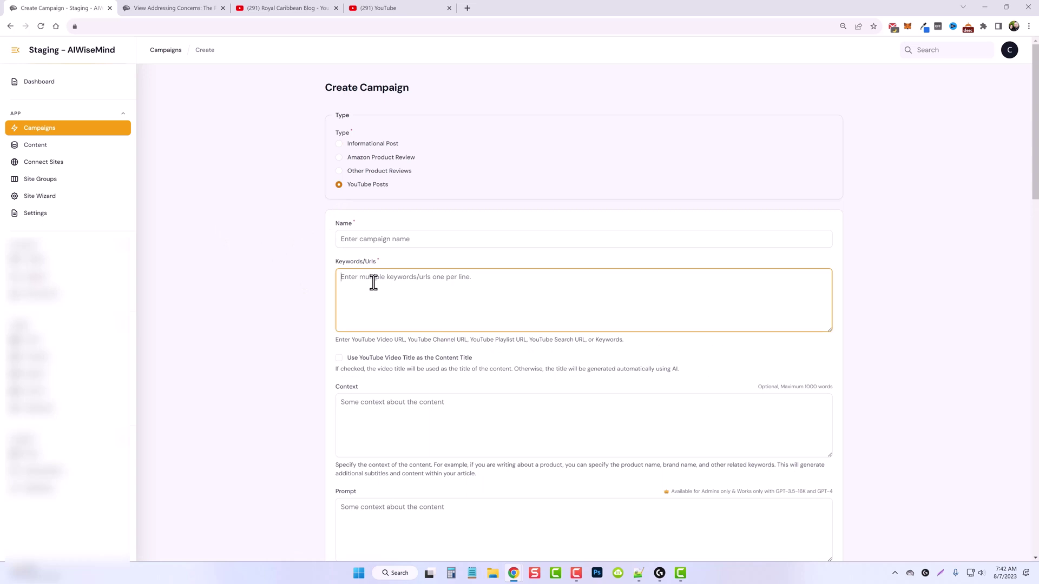
text(https://www.youtube.com/watch?v=ZCx3kSi2Alc)
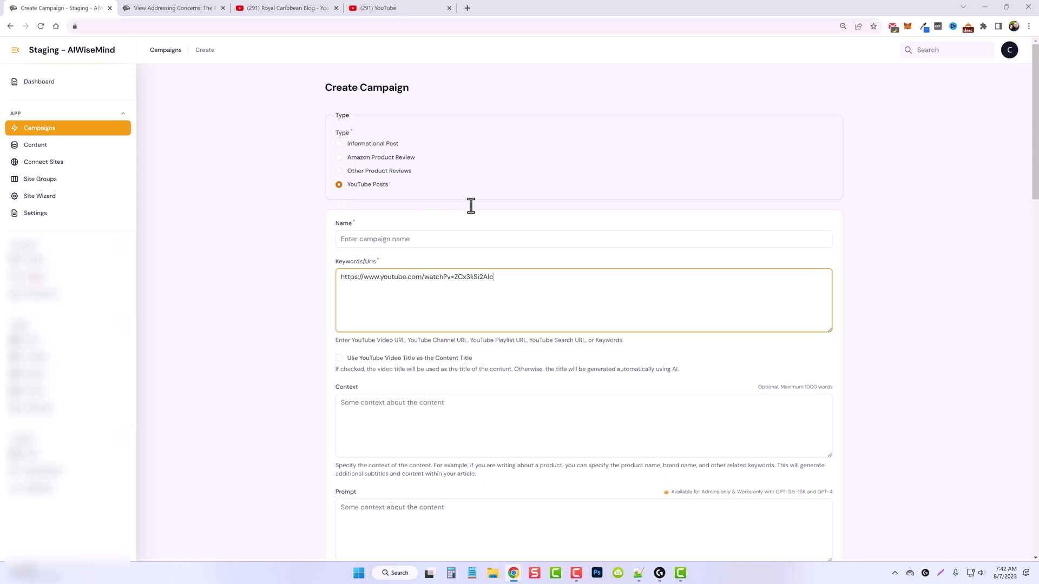
scroll(611, 243, down, 10)
click(593, 279)
scroll(379, 335, down, 2)
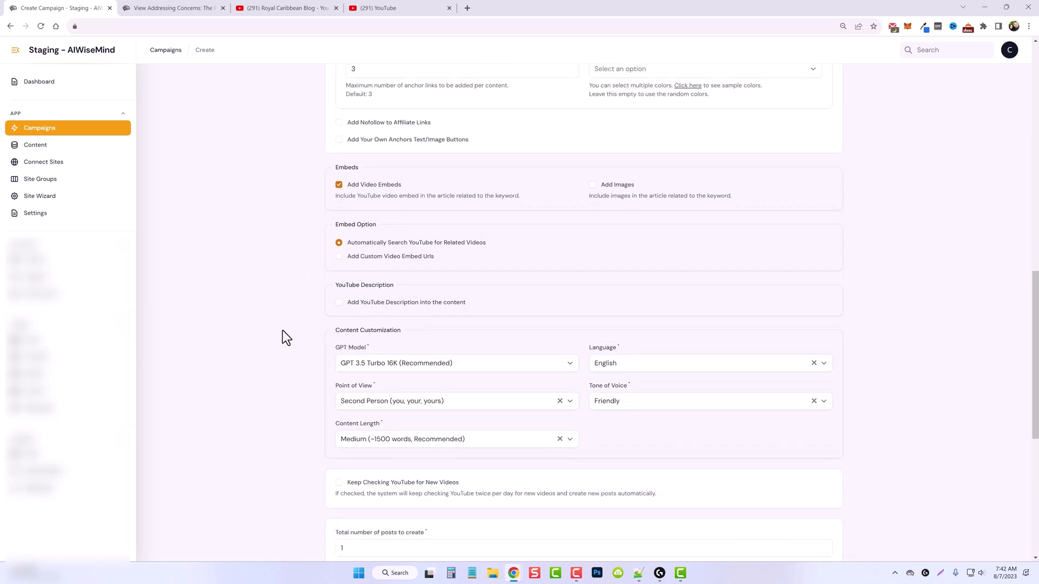
scroll(282, 331, down, 5)
scroll(303, 318, up, 4)
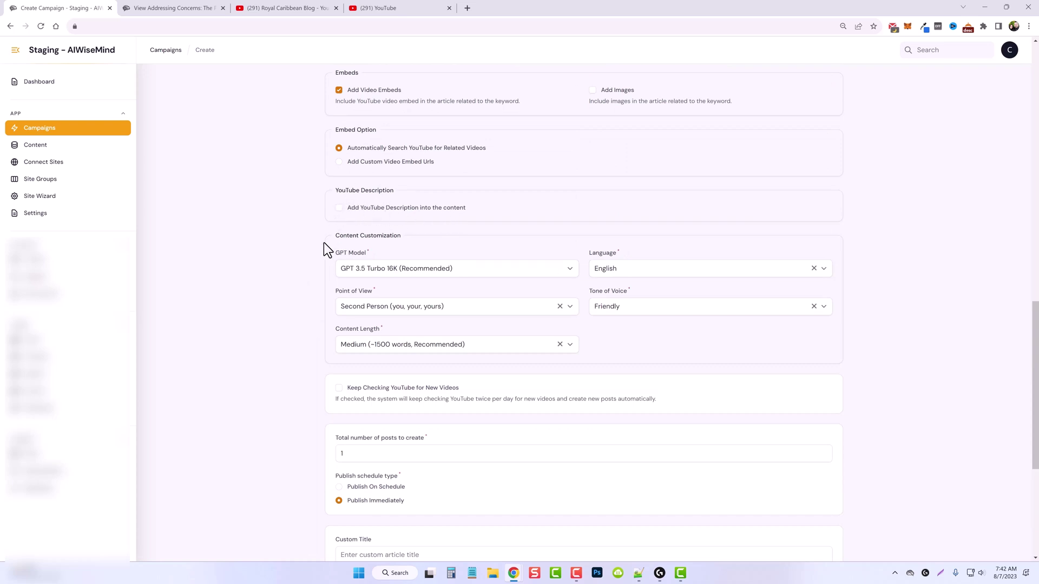
scroll(324, 242, down, 5)
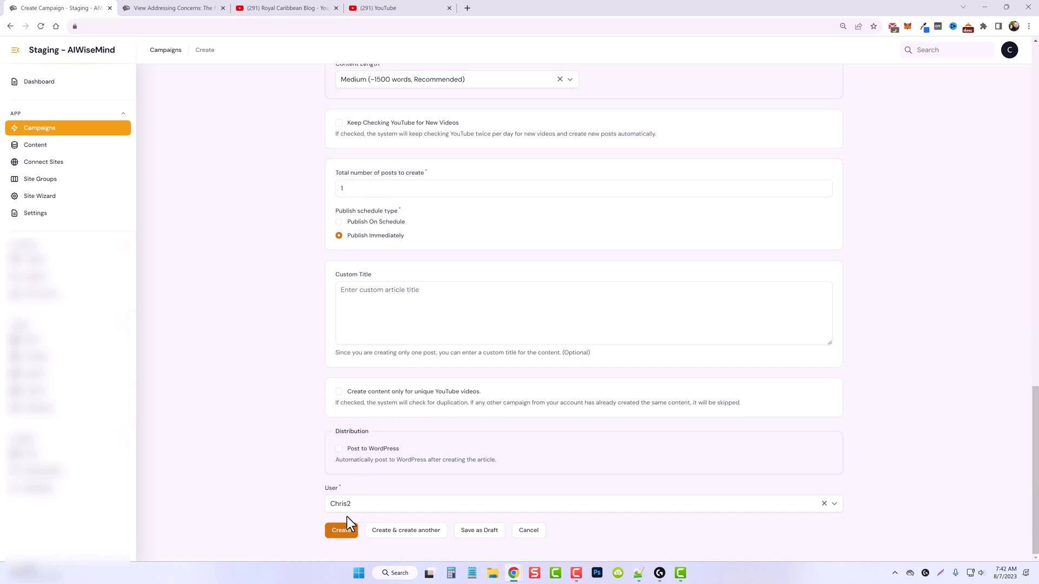
click(344, 530)
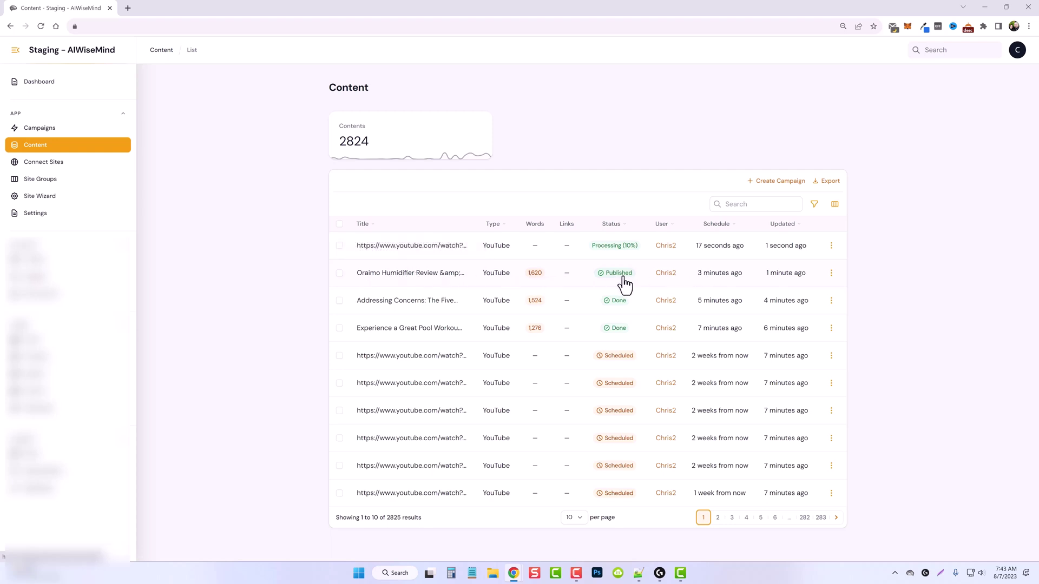
click(831, 274)
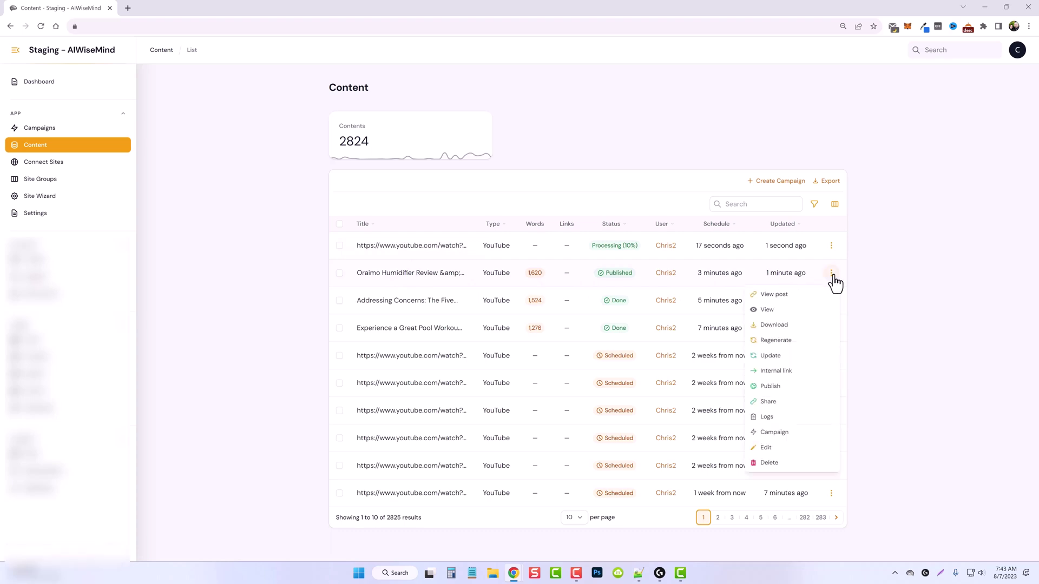
click(778, 298)
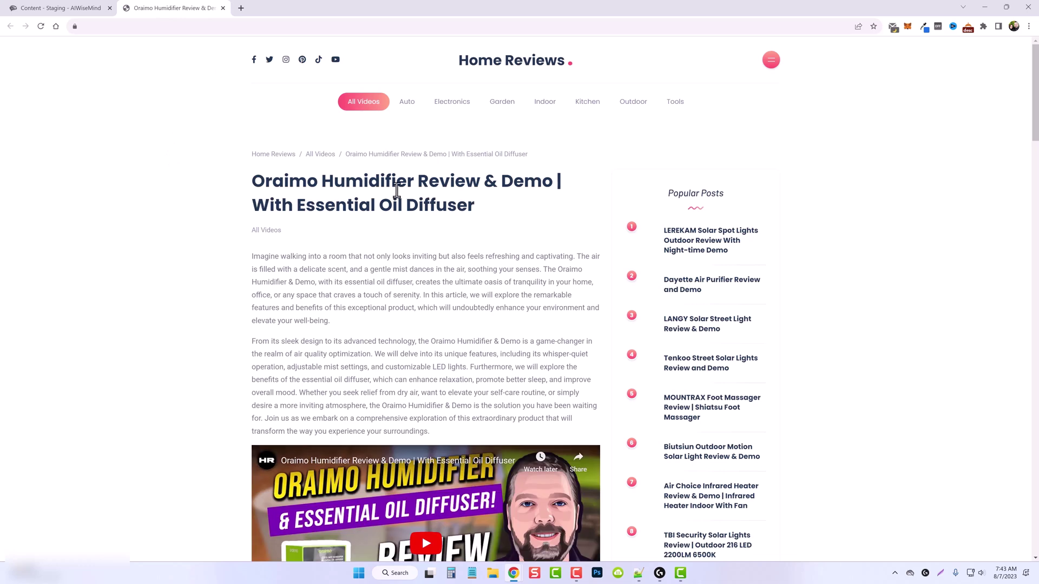
drag(256, 181, 487, 205)
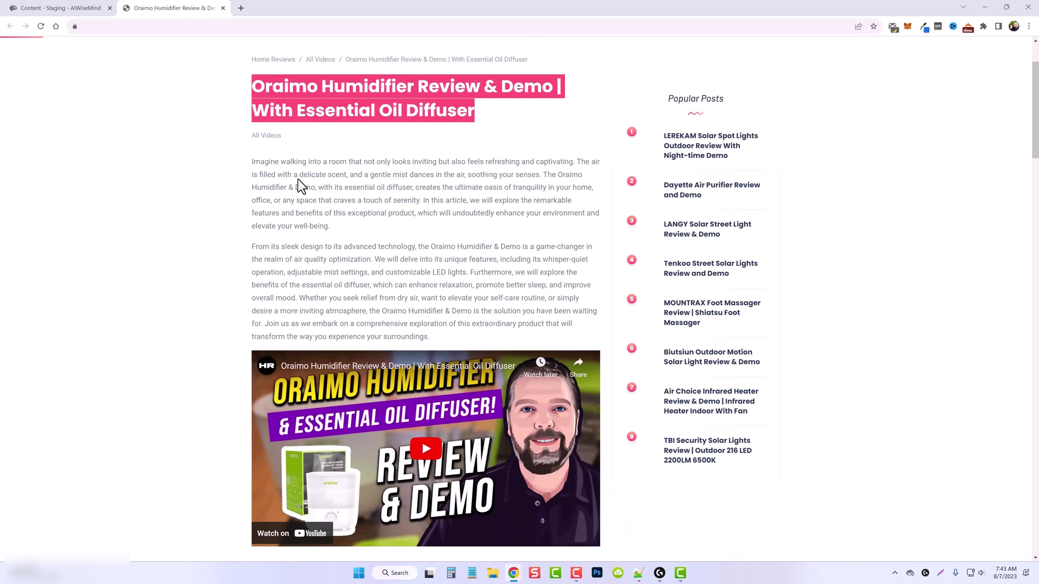
click(302, 186)
scroll(292, 179, down, 2)
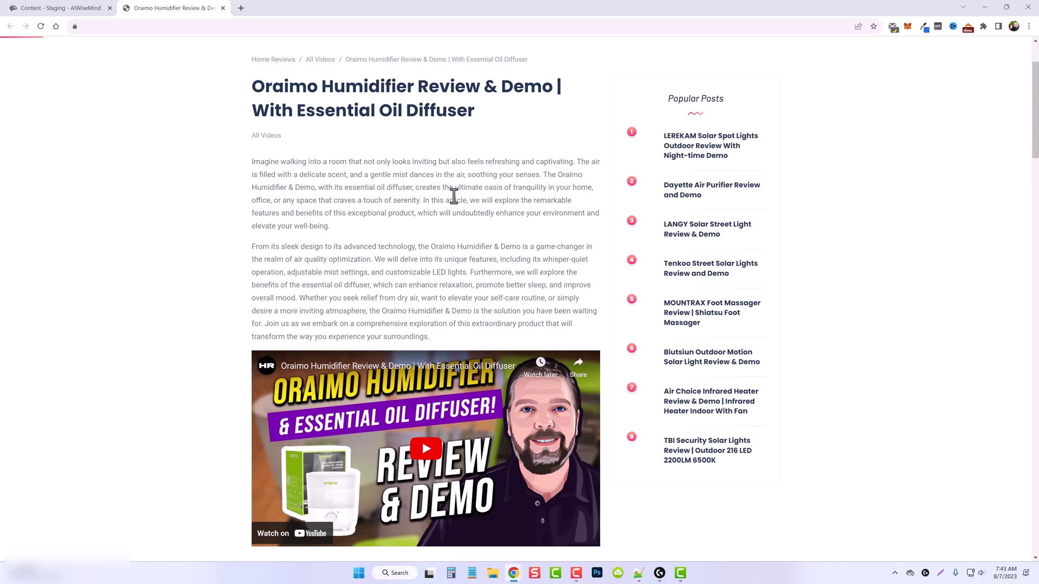
scroll(465, 203, down, 3)
scroll(410, 305, down, 4)
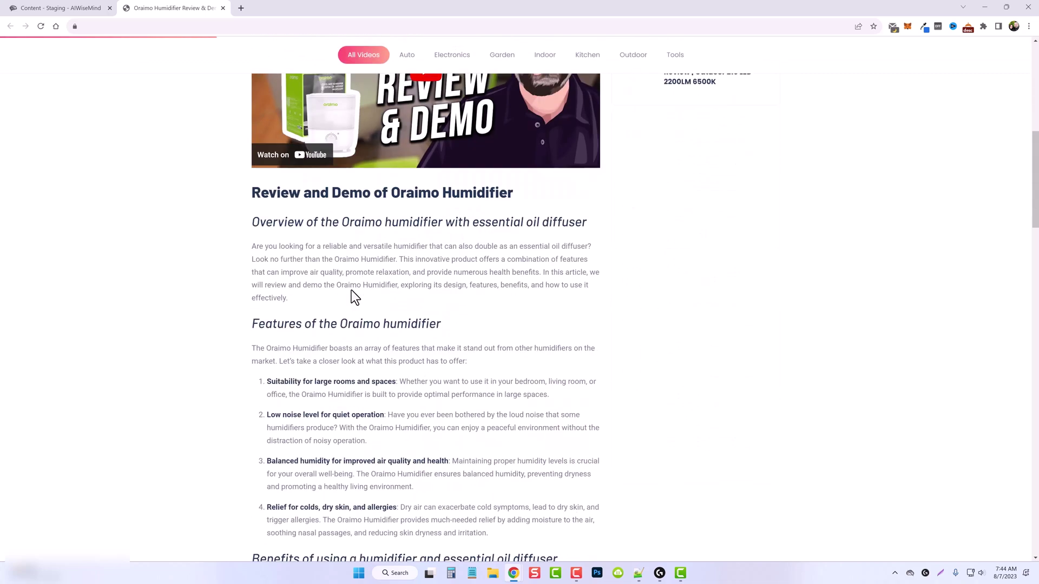
scroll(404, 262, down, 18)
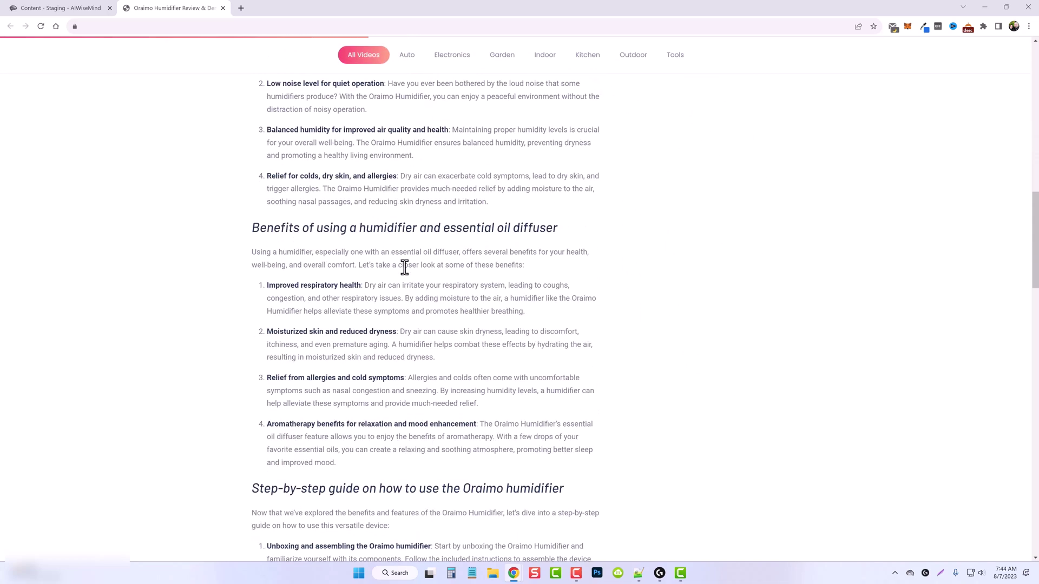
scroll(402, 296, down, 15)
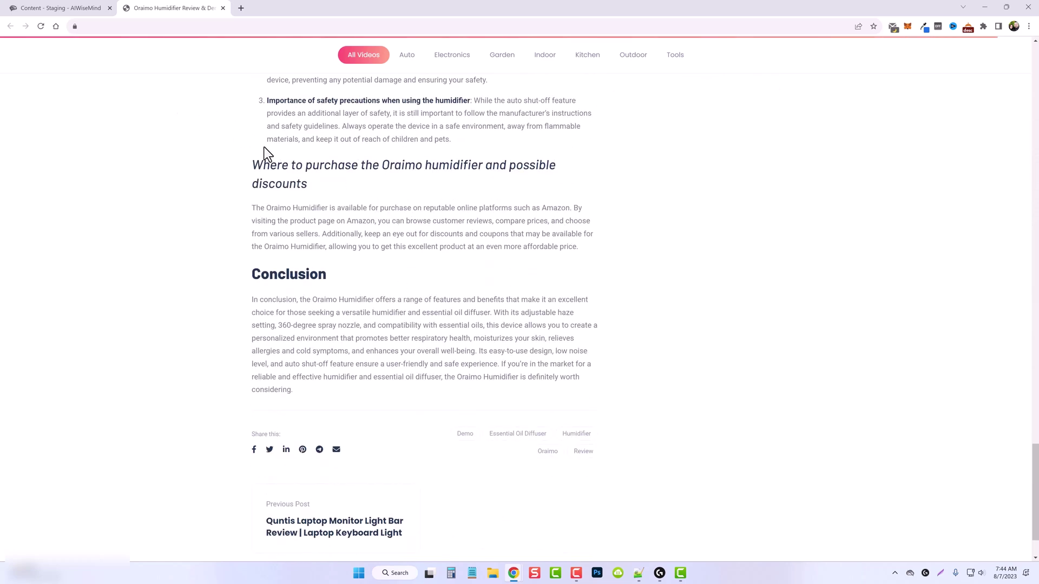
key(ctrl+w)
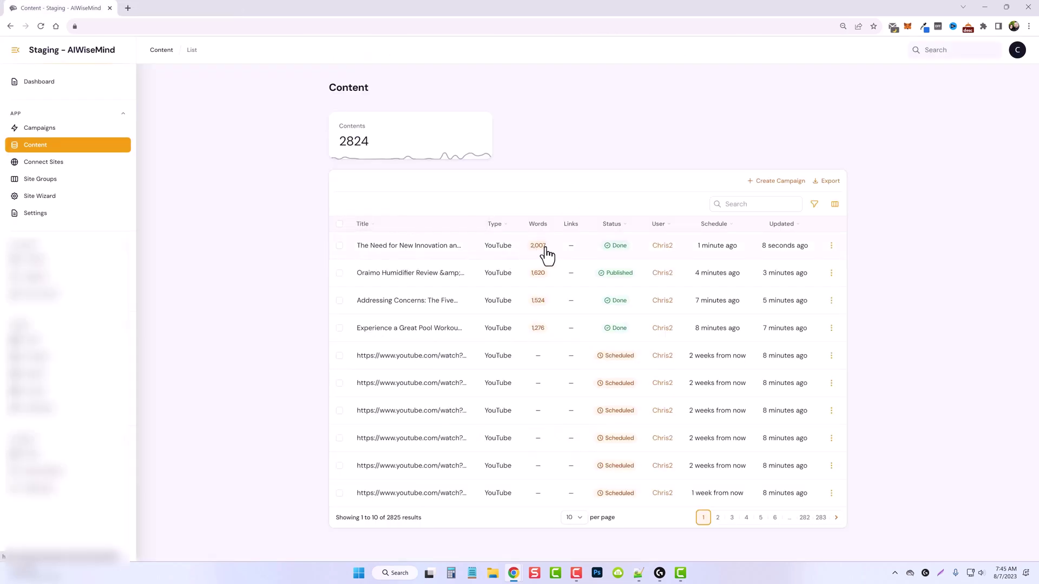
View the cryptocurrency innovation article, reading down to its embedded Bitcoin video and FAQ
click(830, 248)
click(796, 271)
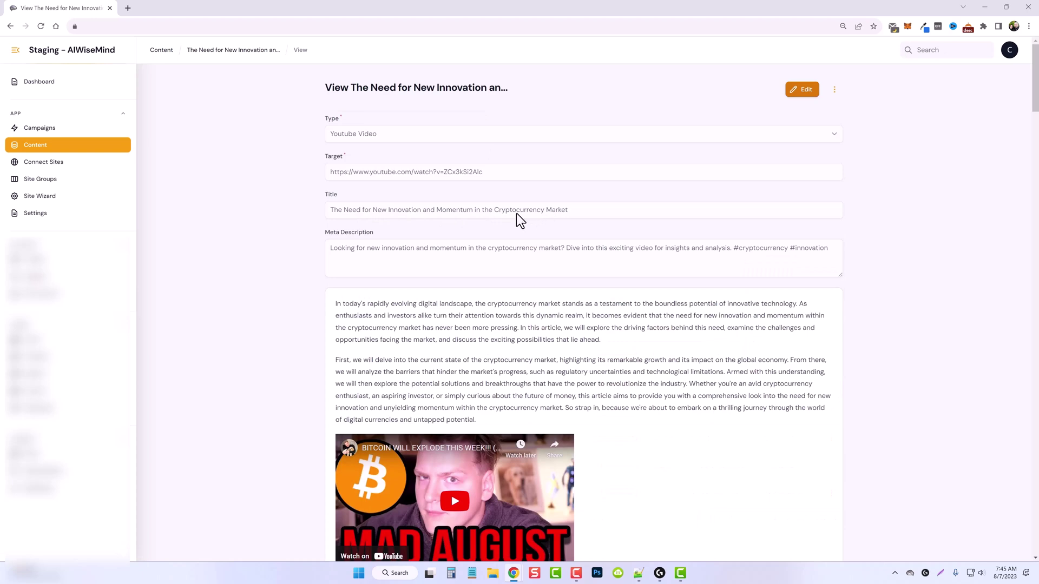
scroll(423, 286, down, 2)
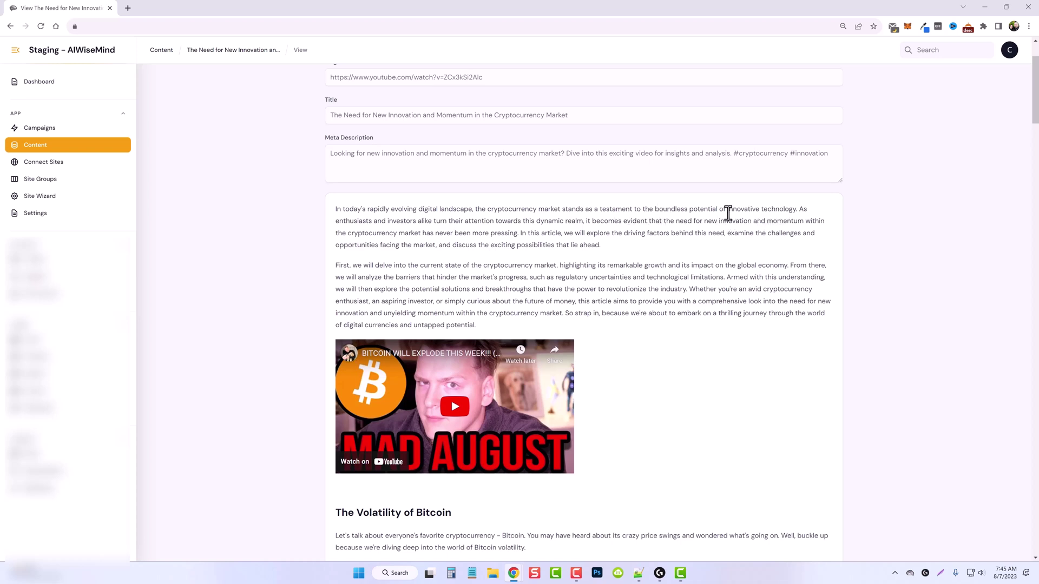
scroll(530, 249, down, 4)
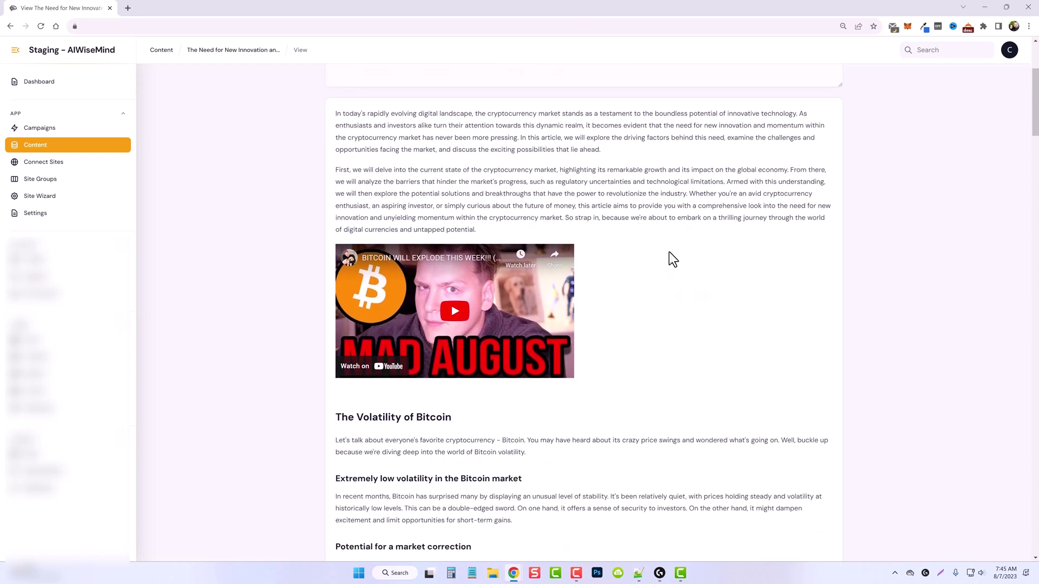
scroll(494, 259, down, 4)
scroll(427, 219, down, 8)
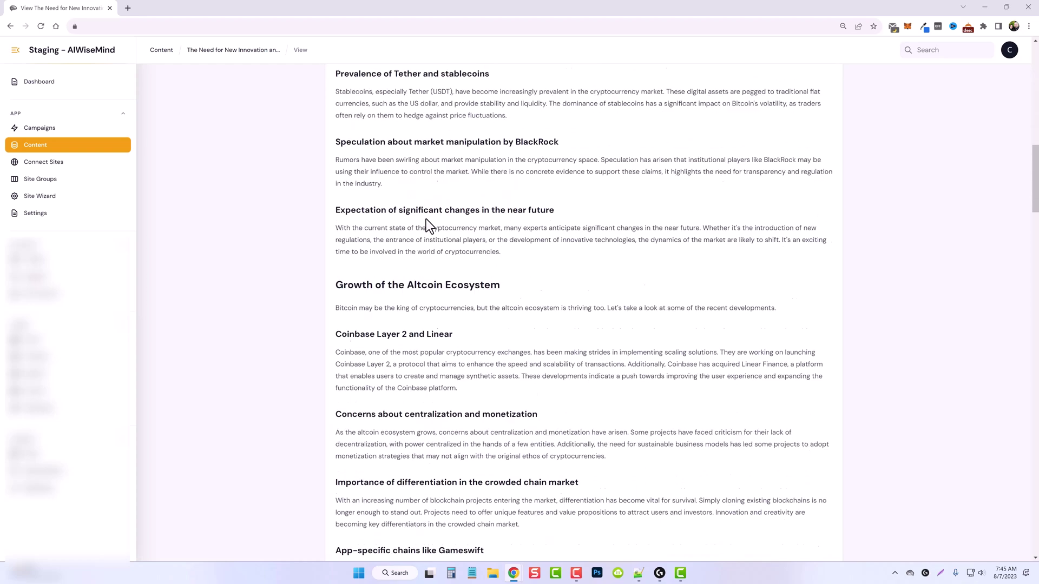
scroll(429, 218, down, 10)
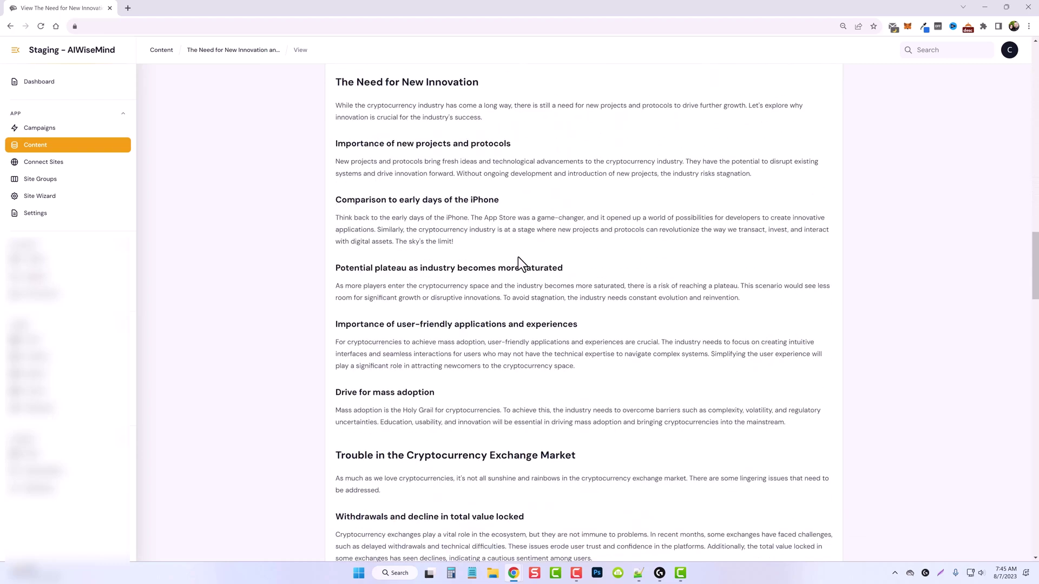
scroll(517, 257, down, 15)
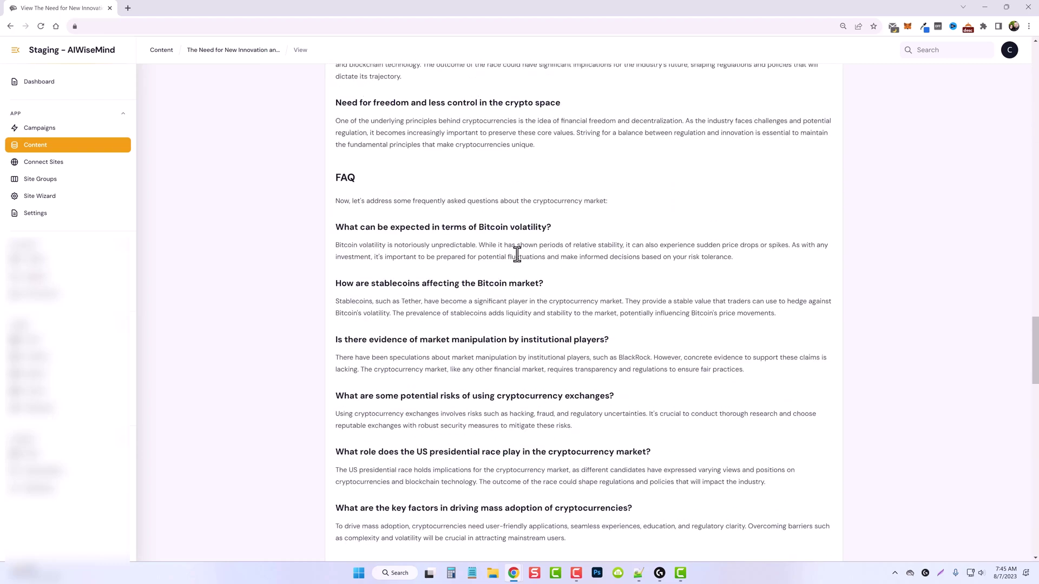